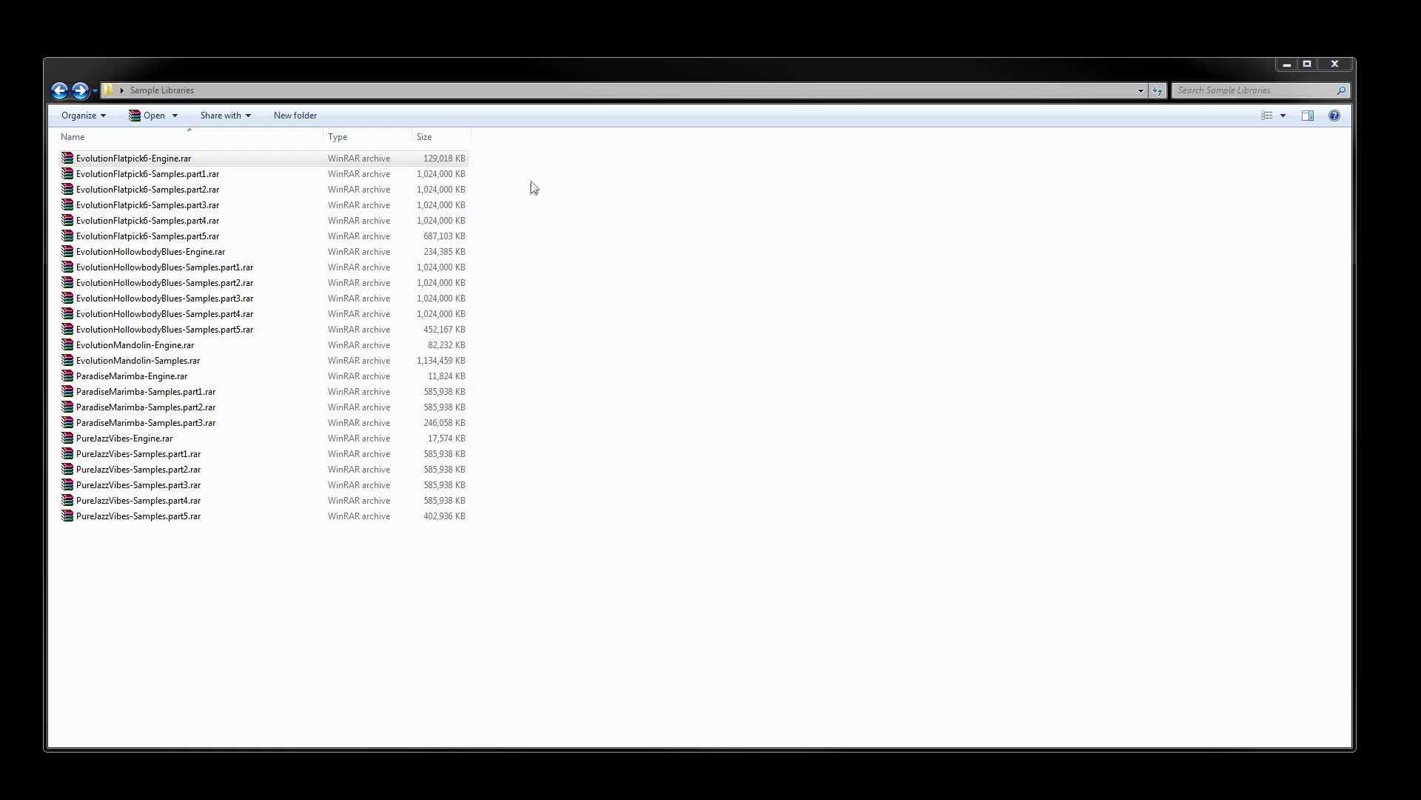
# Step: Extract EvolutionFlatpick6-Engine.rar and EvolutionFlatpick6-Samples.part1.rar together directly into the Sample Libraries folder
pyautogui.moveTo(493, 158); pyautogui.dragTo(276, 170)
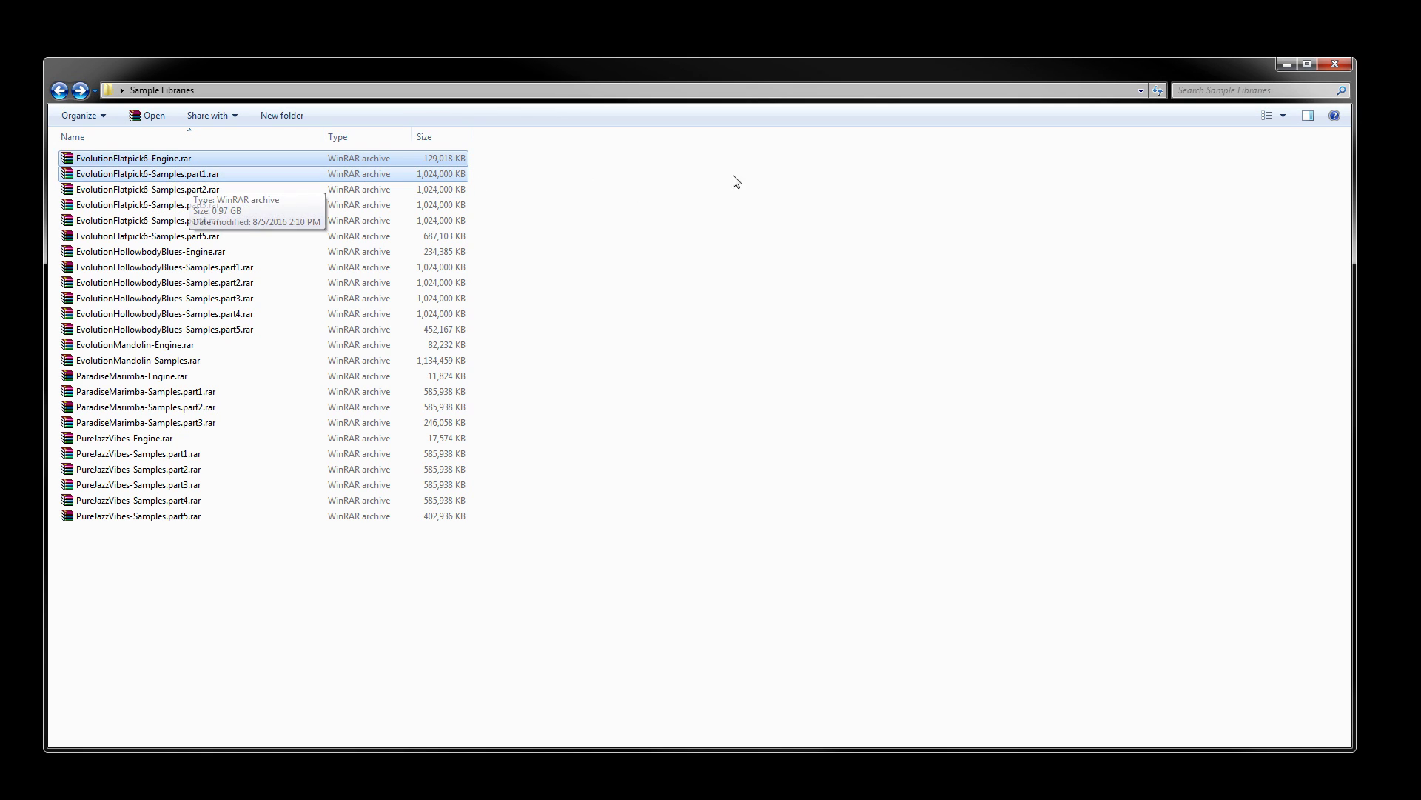
pyautogui.rightClick(165, 163)
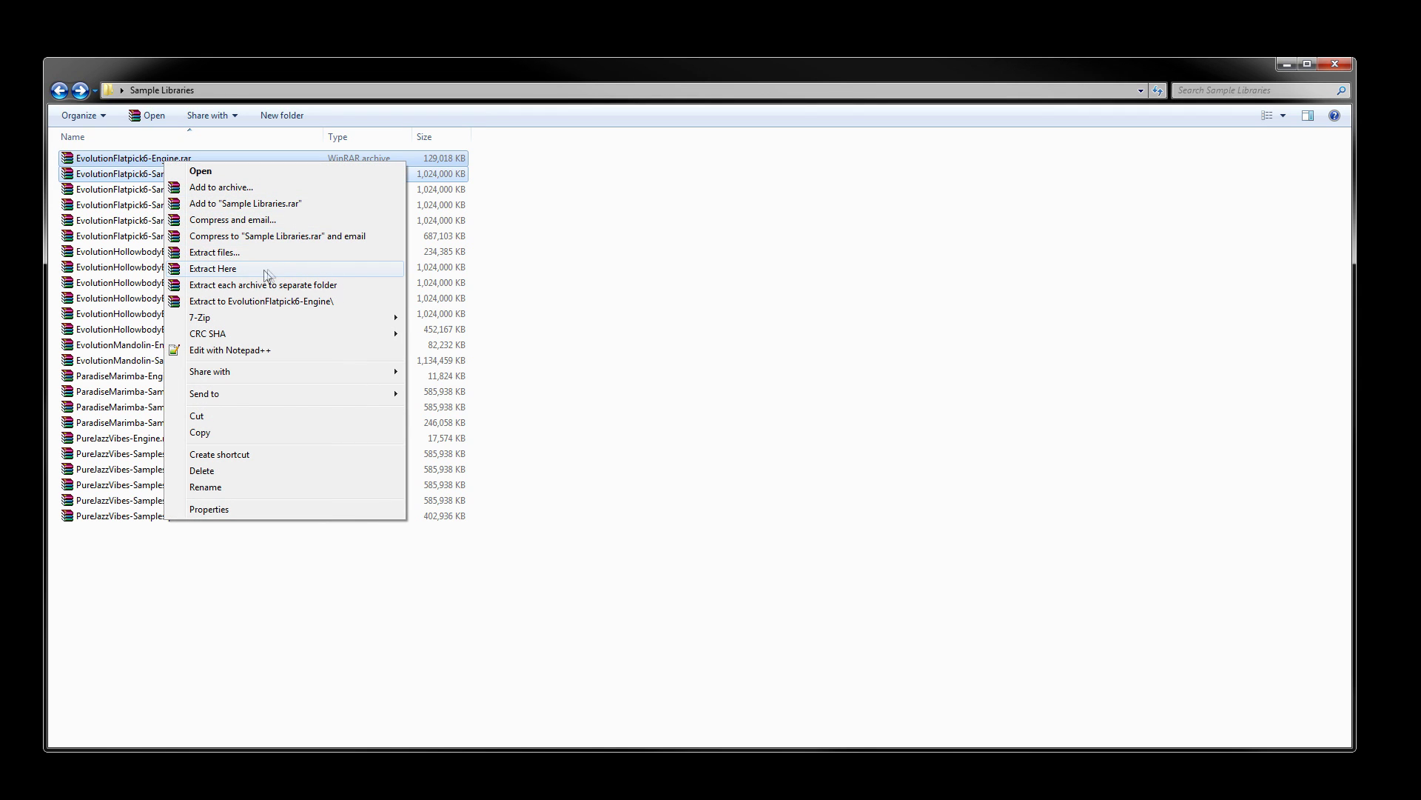
pyautogui.click(237, 271)
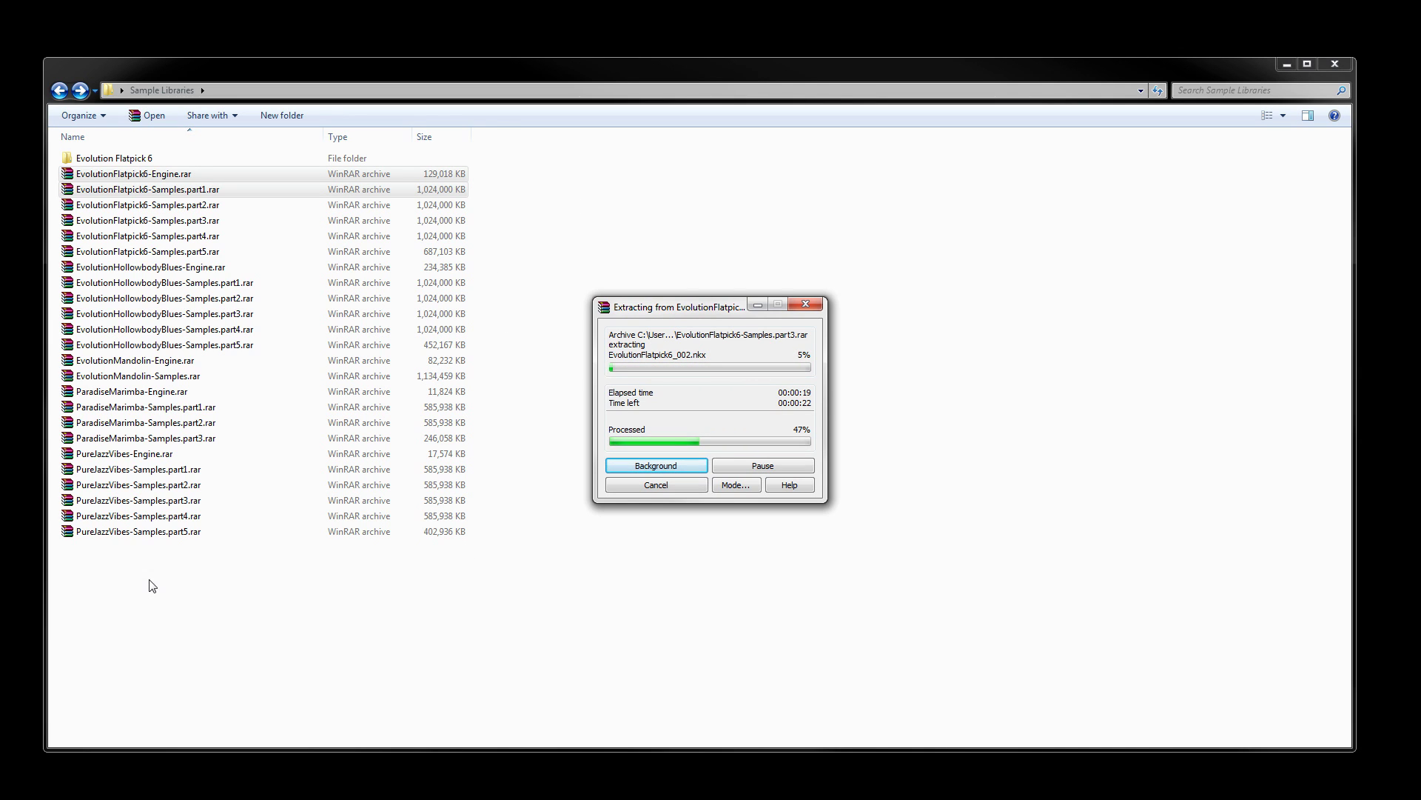
pyautogui.click(126, 582)
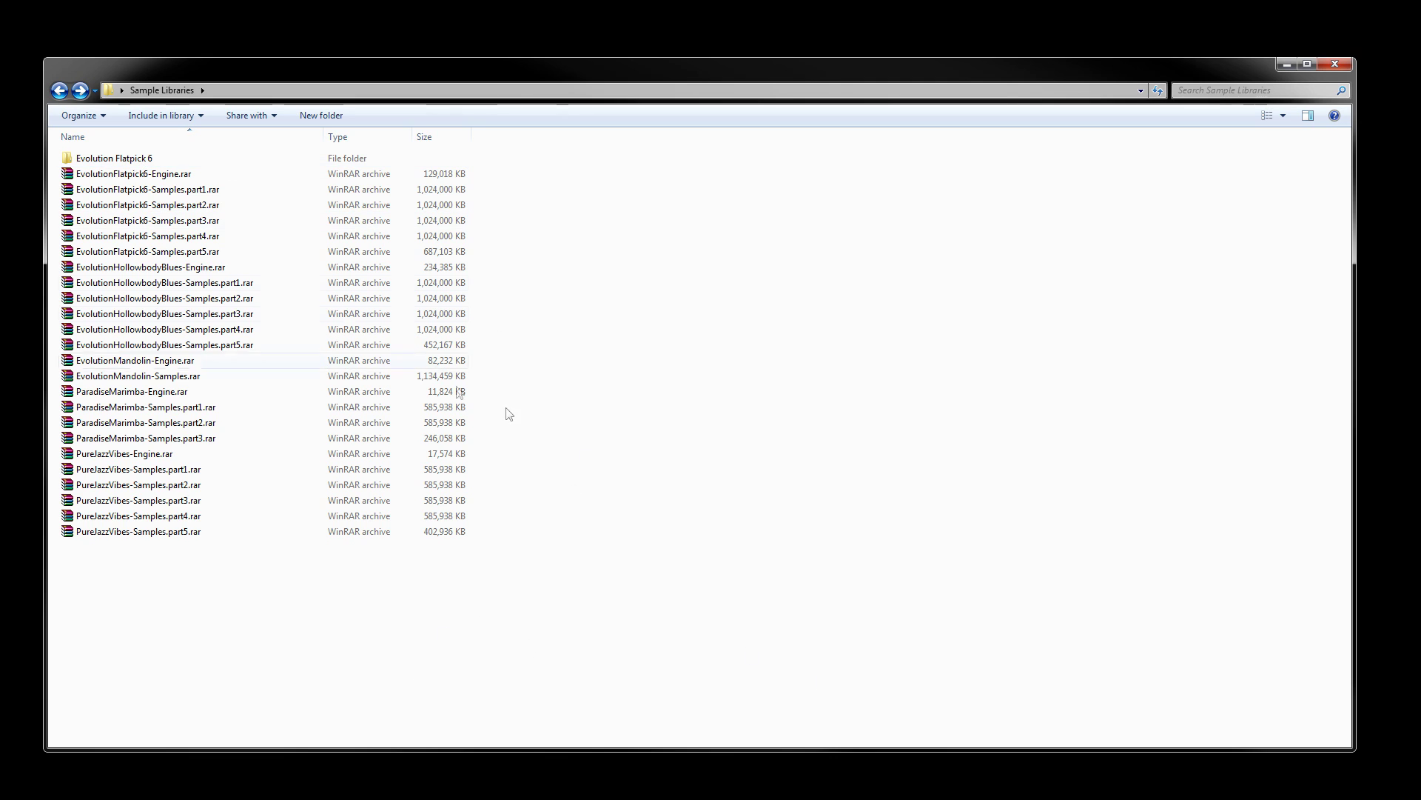
# Step: Check the contents of the extracted Evolution Flatpick 6 folder and its Samples subfolder, and return to Sample Libraries
pyautogui.doubleClick(130, 160)
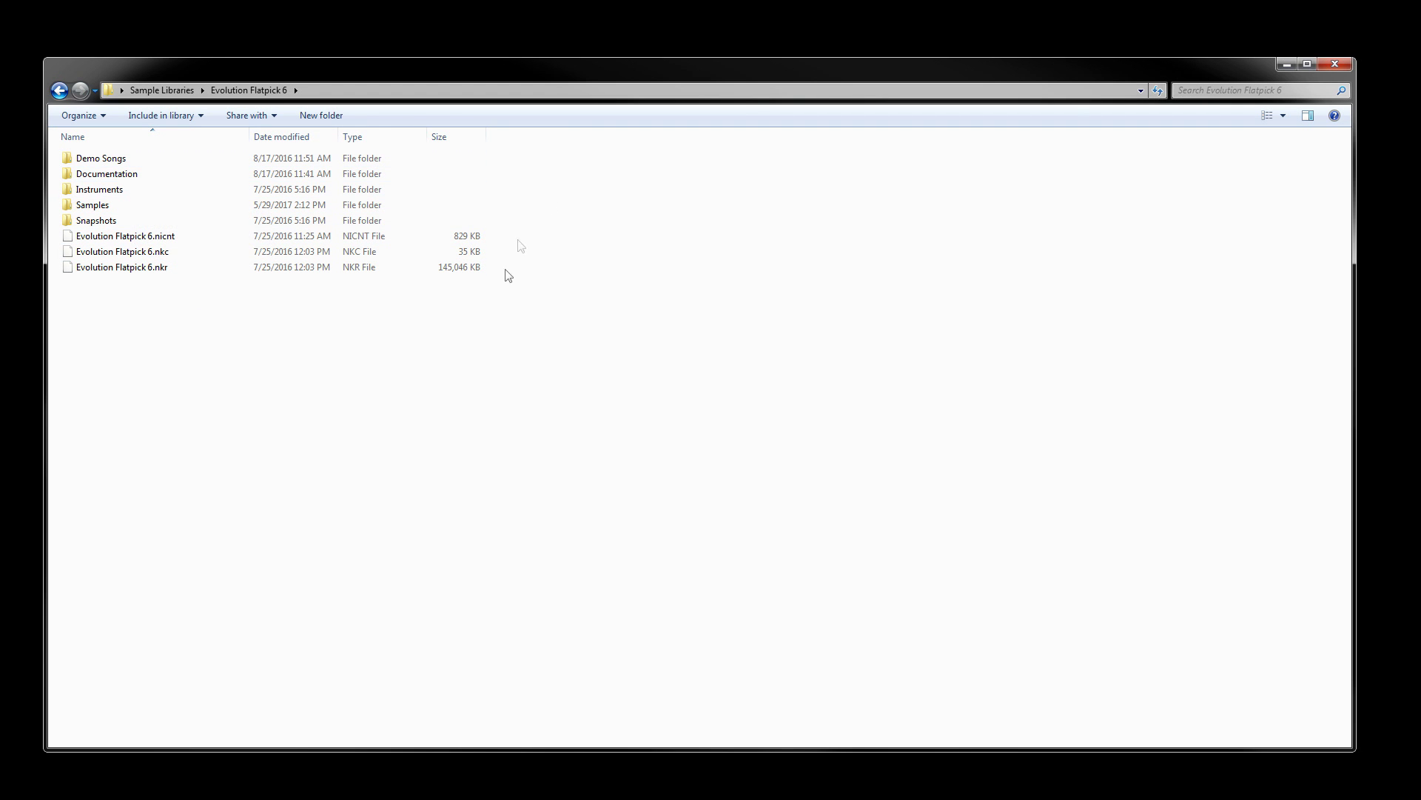
pyautogui.click(119, 208)
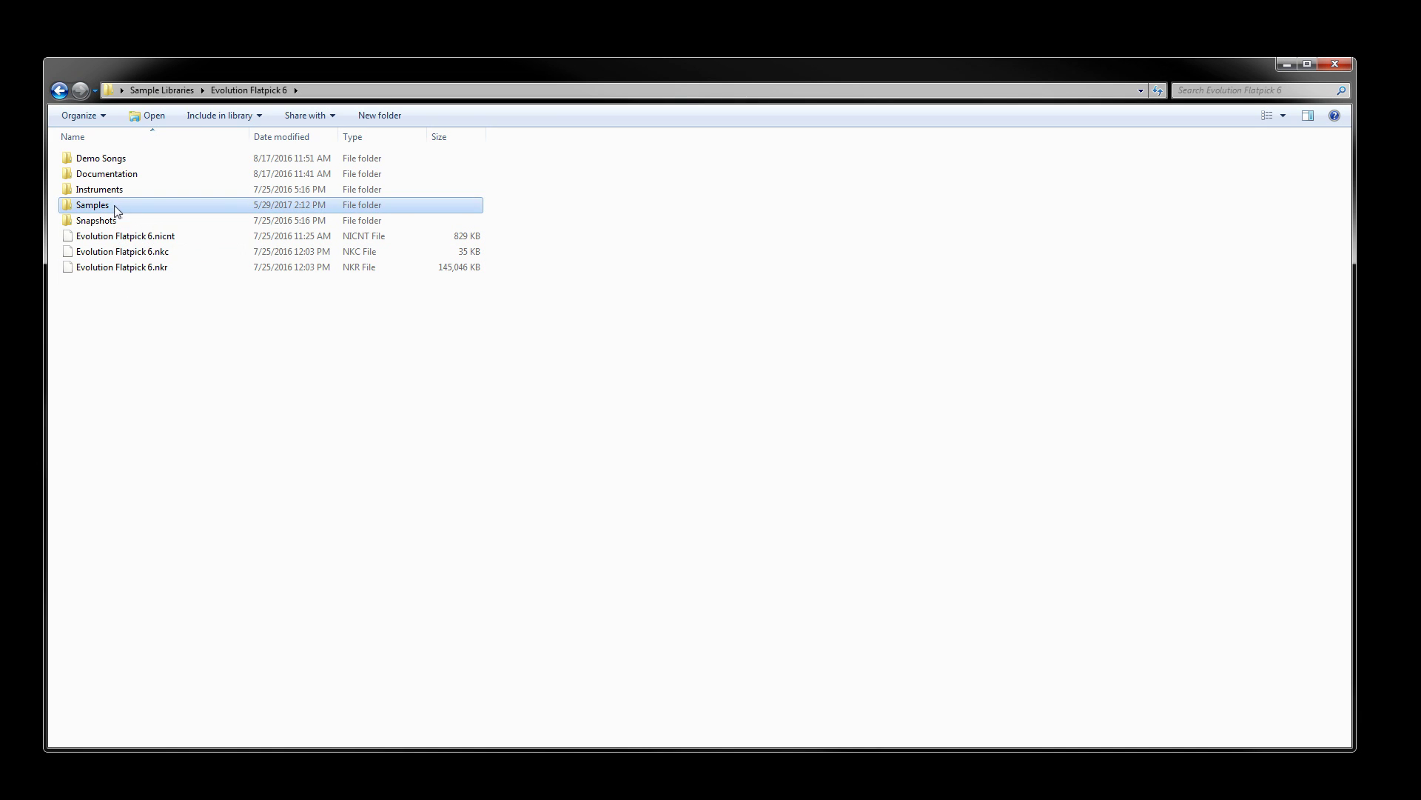
pyautogui.doubleClick(115, 211)
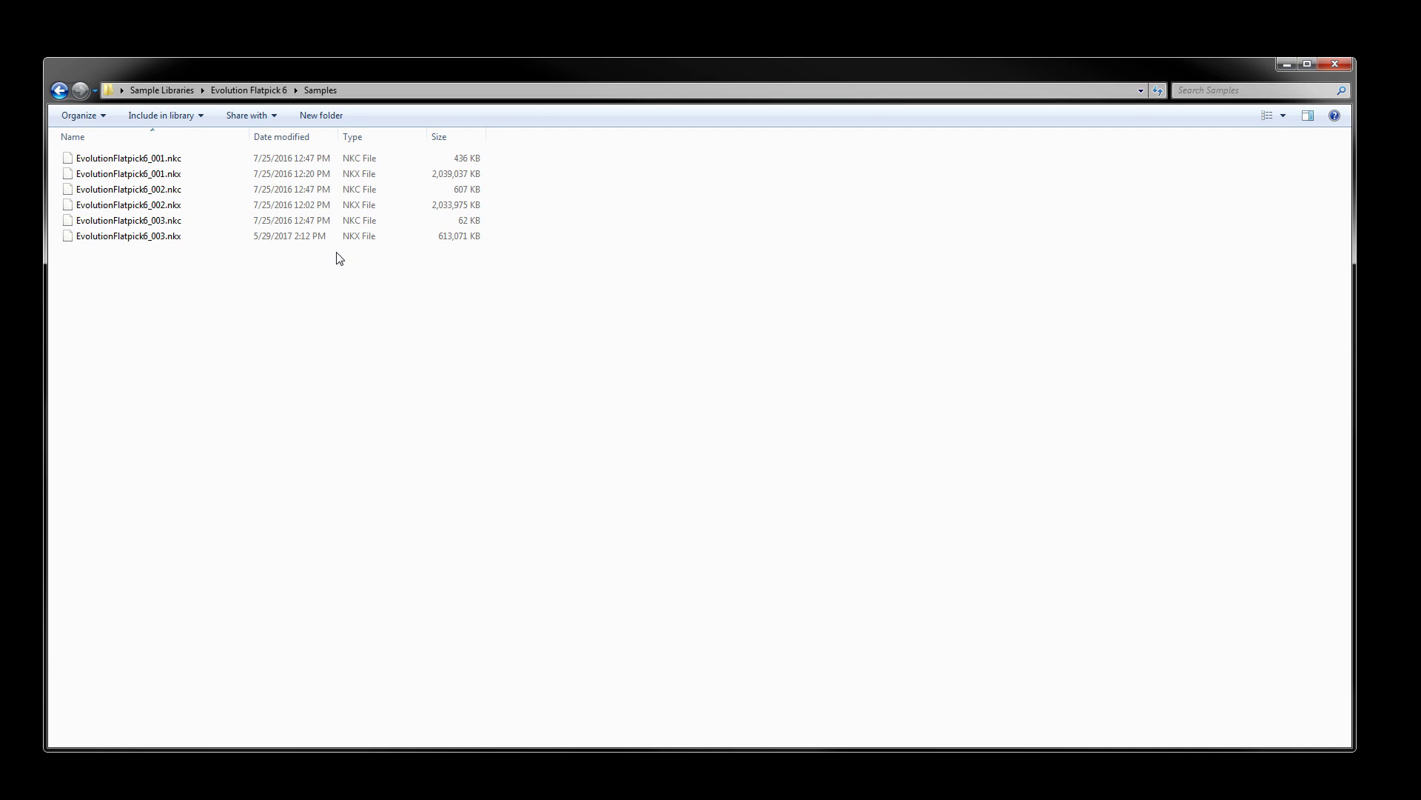
pyautogui.click(254, 88)
pyautogui.click(189, 93)
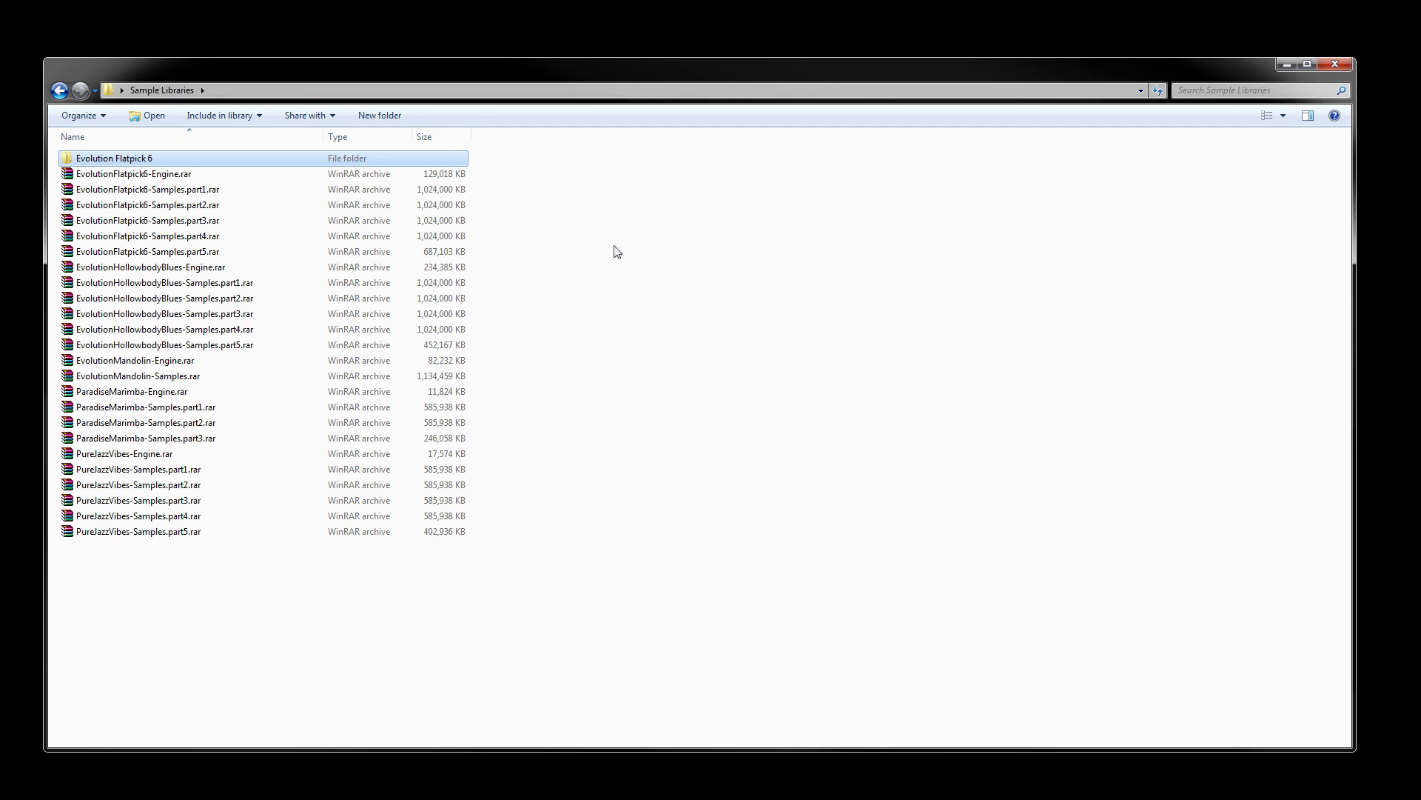
pyautogui.click(701, 230)
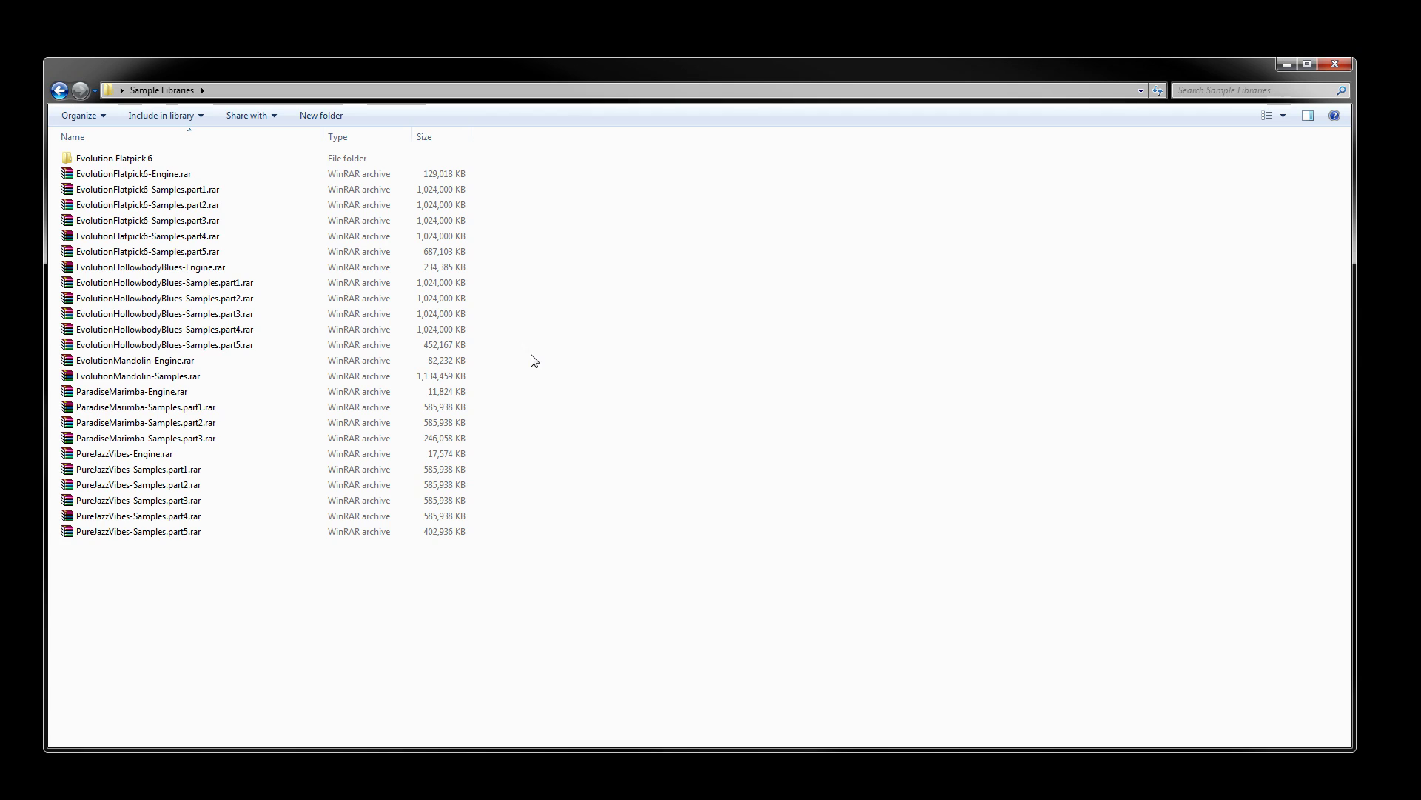
pyautogui.moveTo(499, 359); pyautogui.dragTo(171, 381)
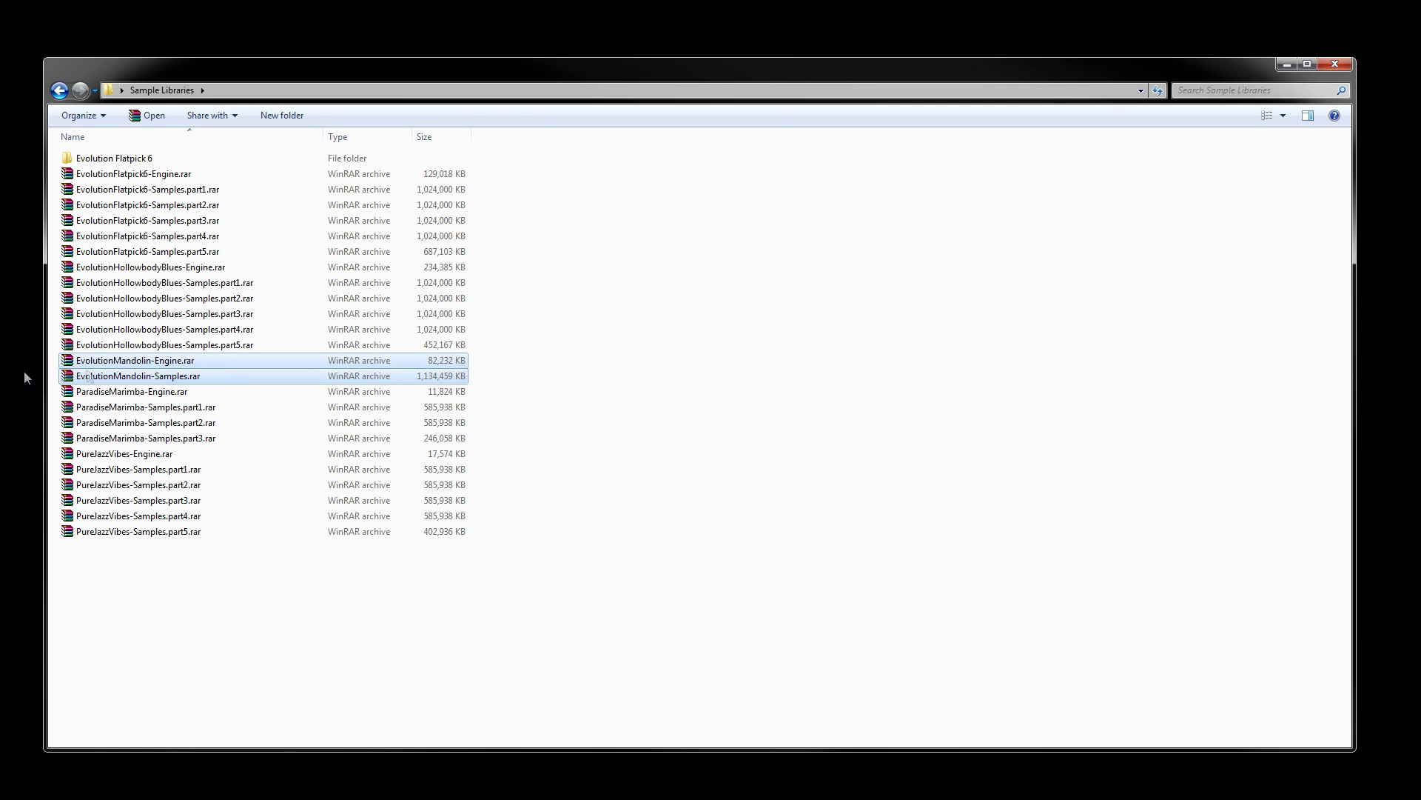
pyautogui.rightClick(183, 366)
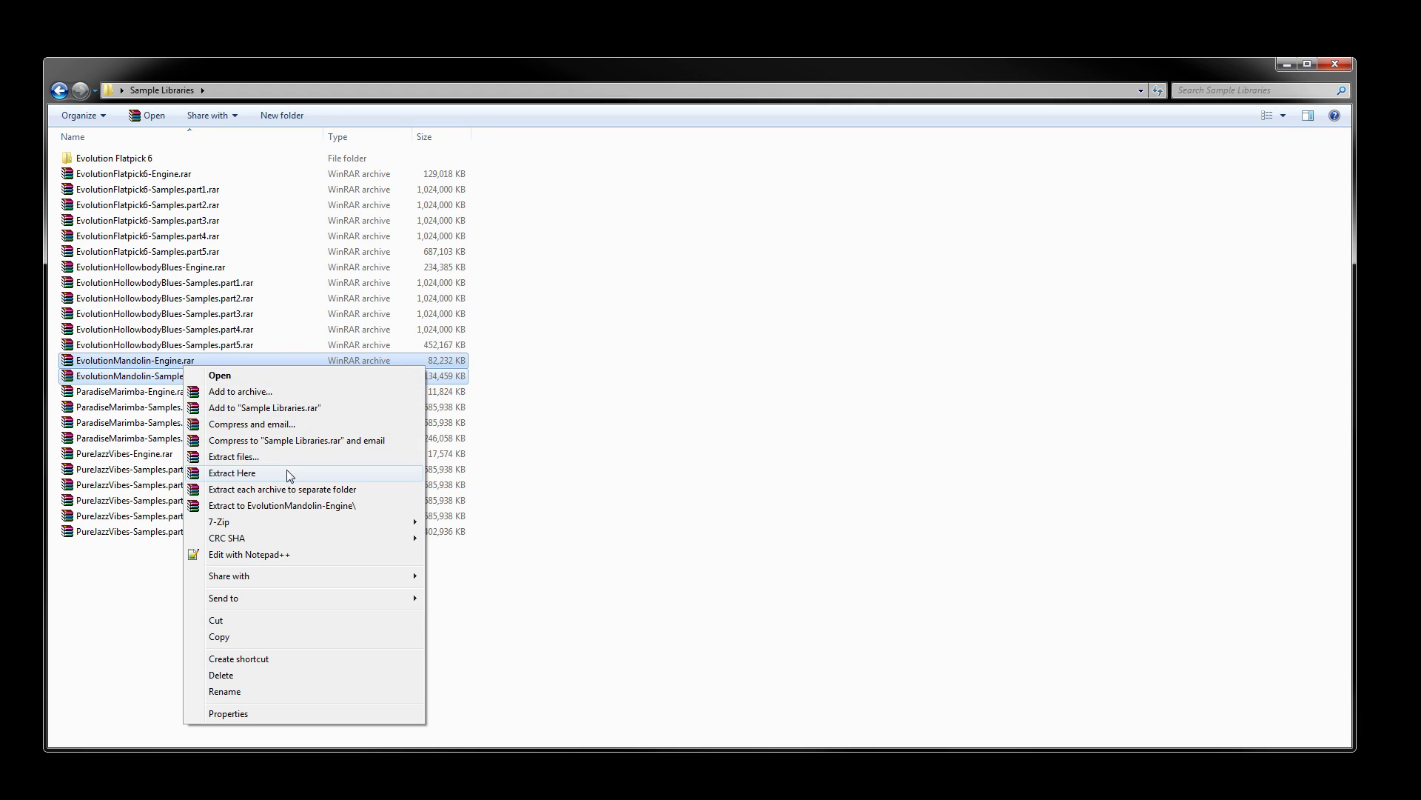
pyautogui.click(603, 459)
# Step: Extract EvolutionMandolin-Engine.rar and EvolutionMandolin-Samples.rar, each archive to its own separate folder
pyautogui.moveTo(490, 363); pyautogui.dragTo(298, 376)
pyautogui.rightClick(175, 368)
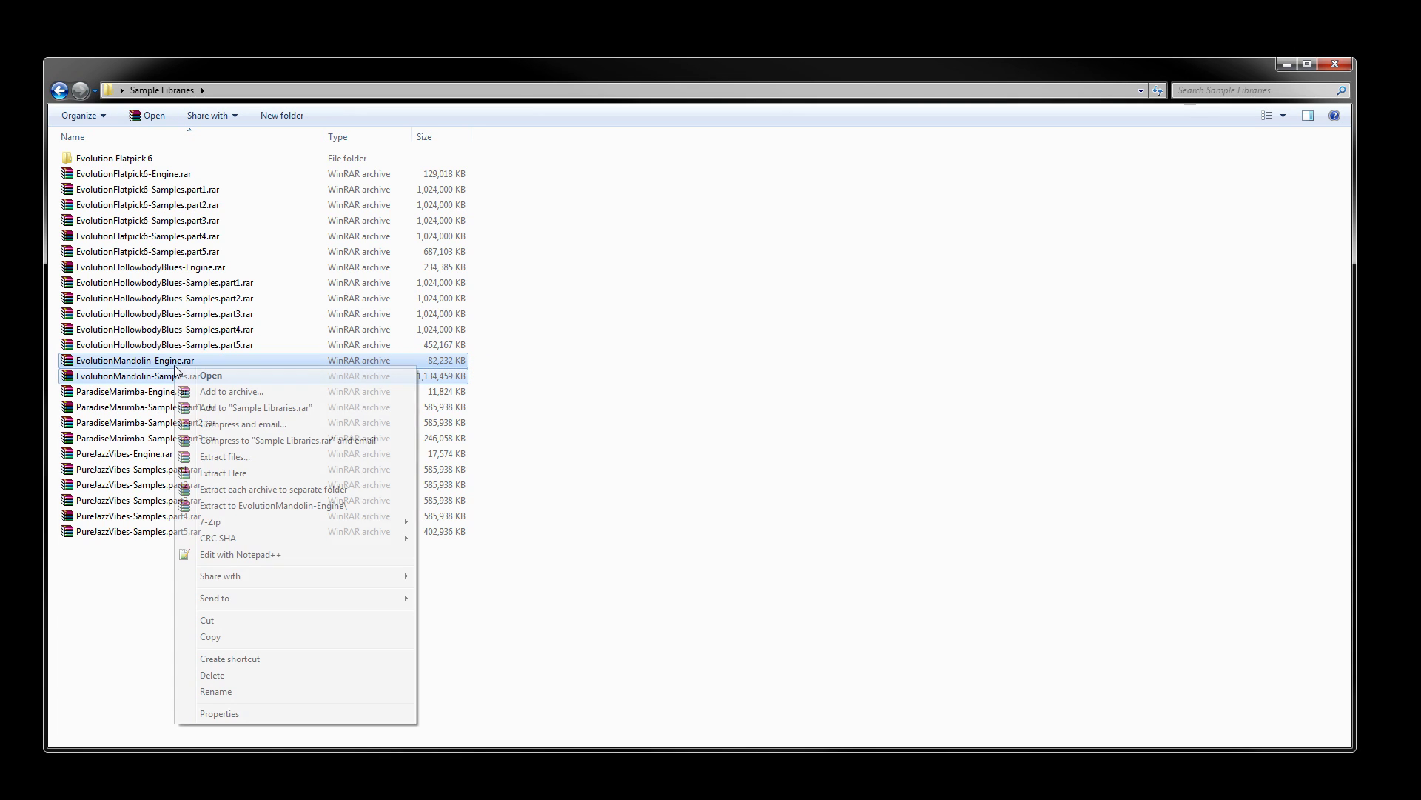
pyautogui.click(288, 490)
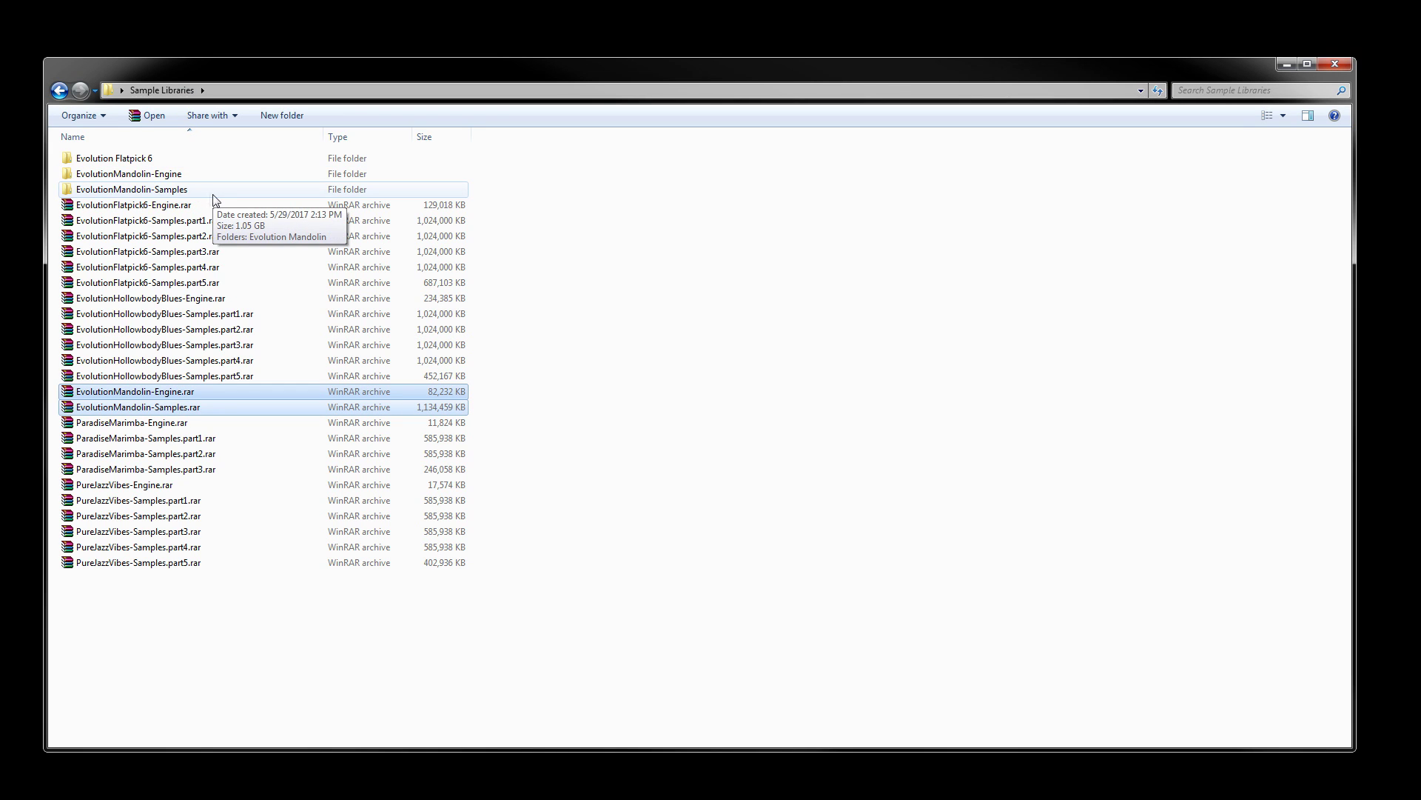
# Step: Look inside EvolutionMandolin-Engine and paste its Evolution Mandolin folder directly into Sample Libraries
pyautogui.doubleClick(134, 175)
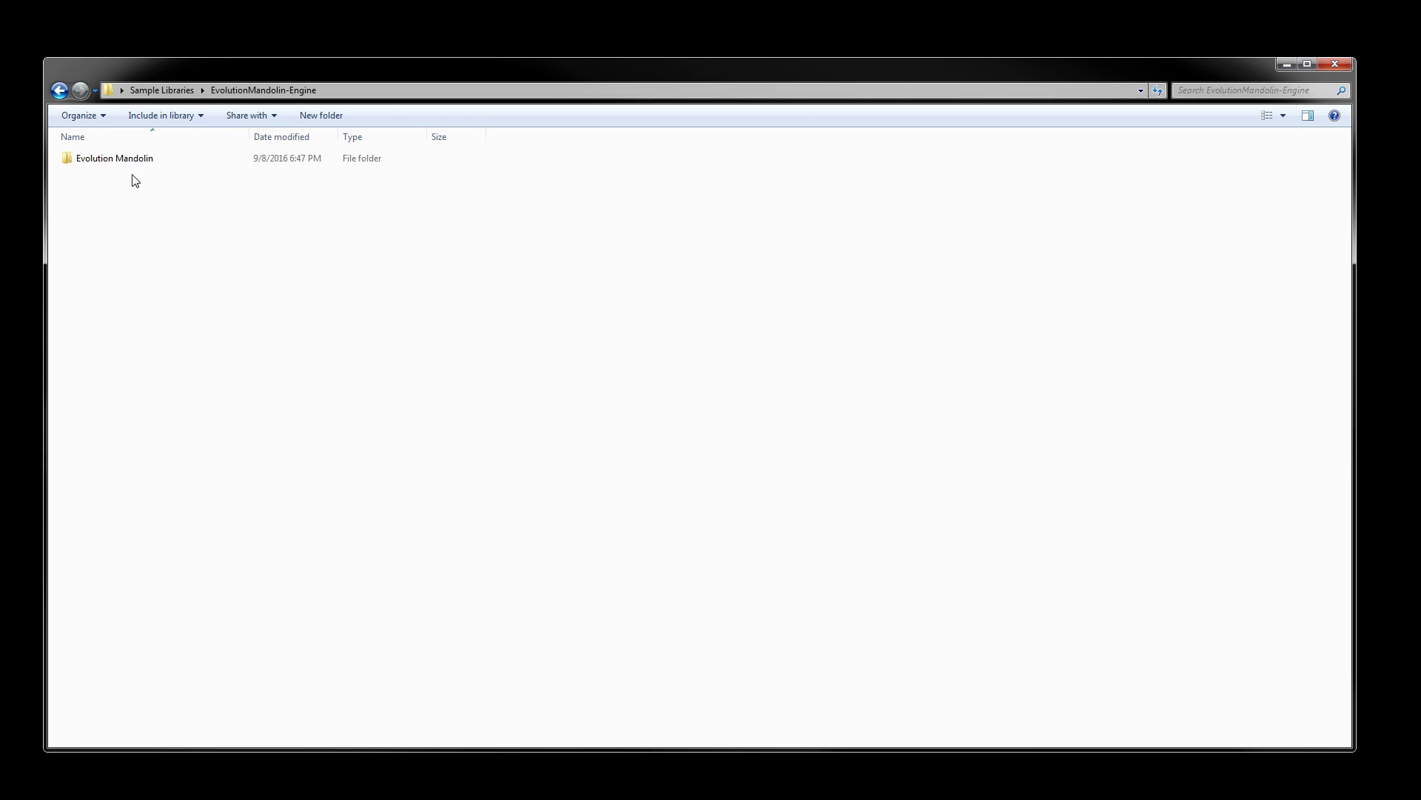
pyautogui.doubleClick(169, 167)
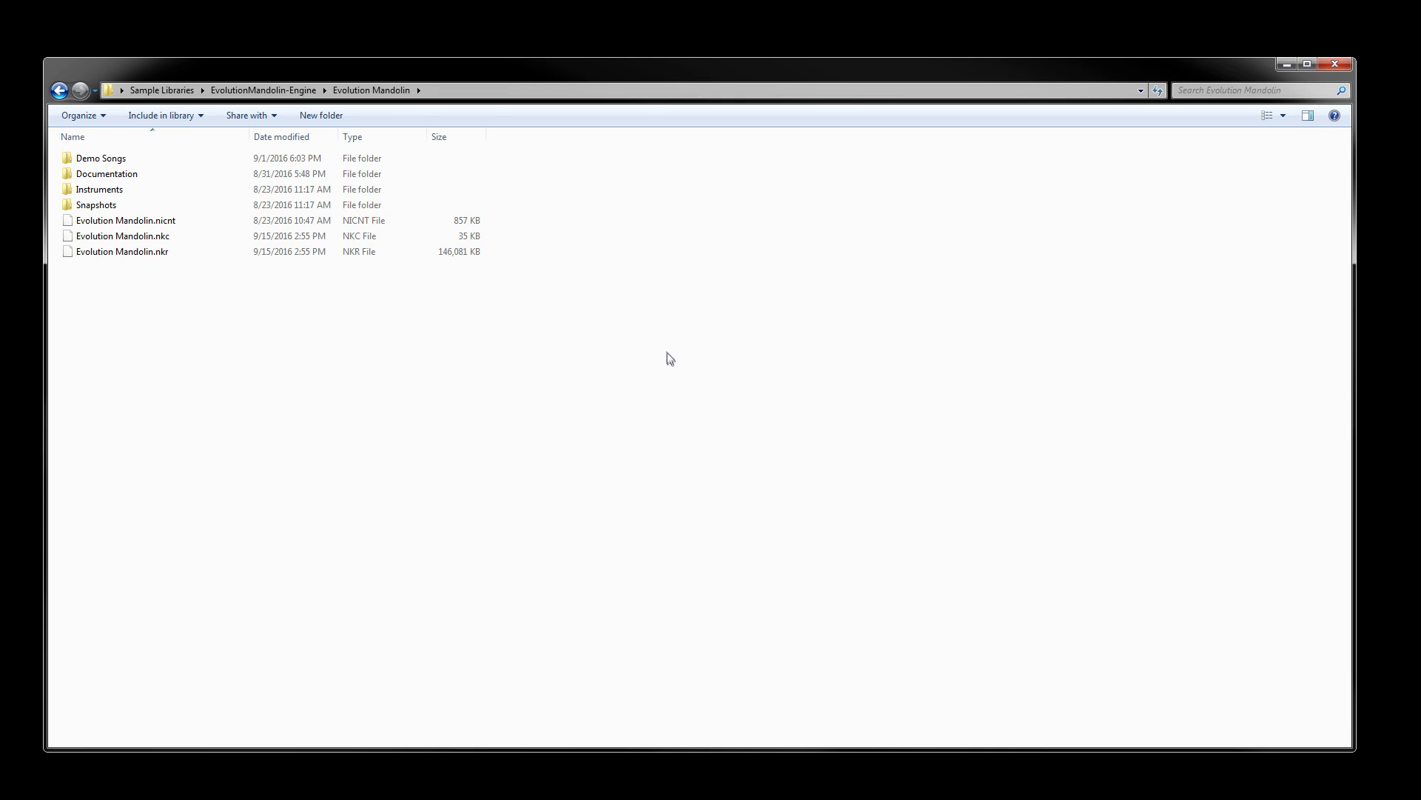
pyautogui.click(288, 92)
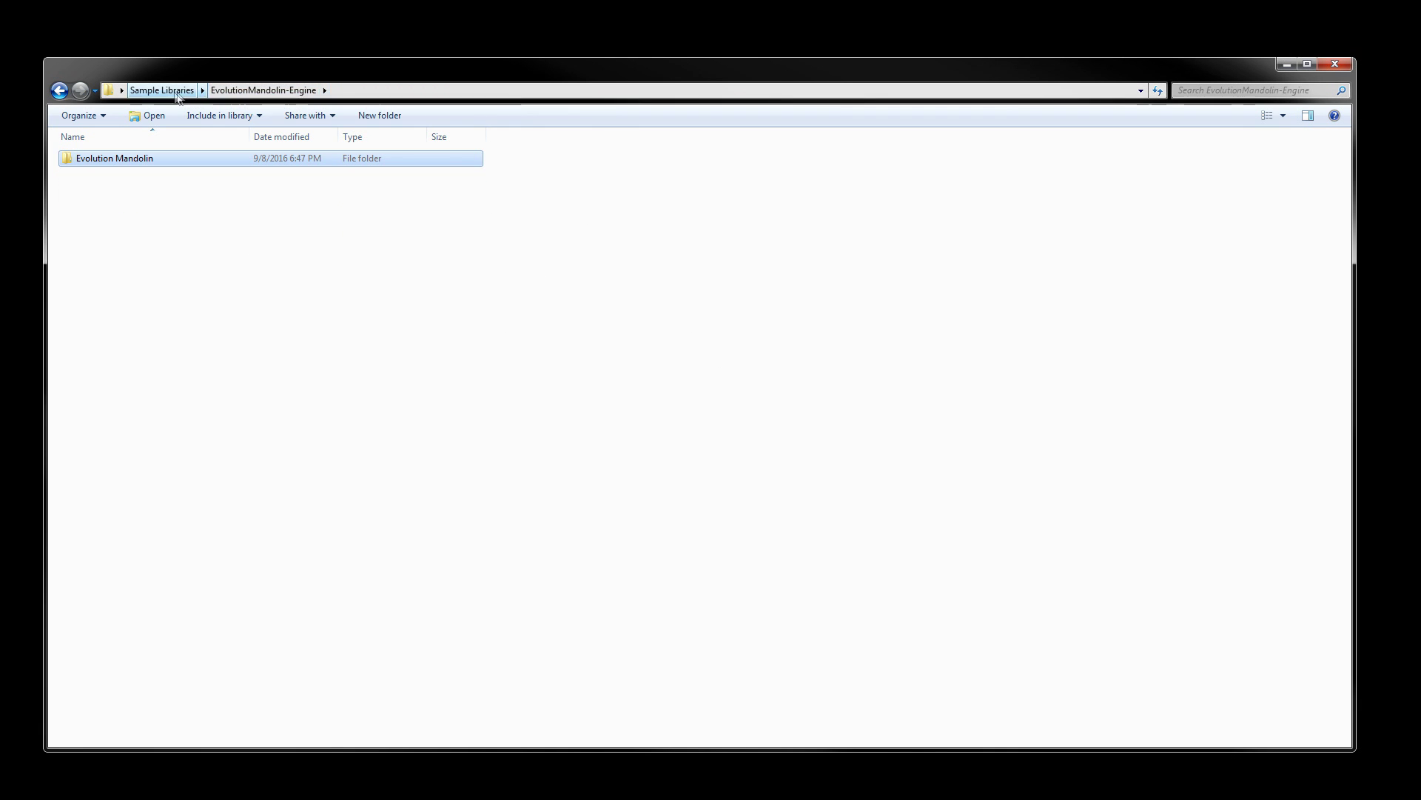
pyautogui.moveTo(241, 238); pyautogui.dragTo(119, 145)
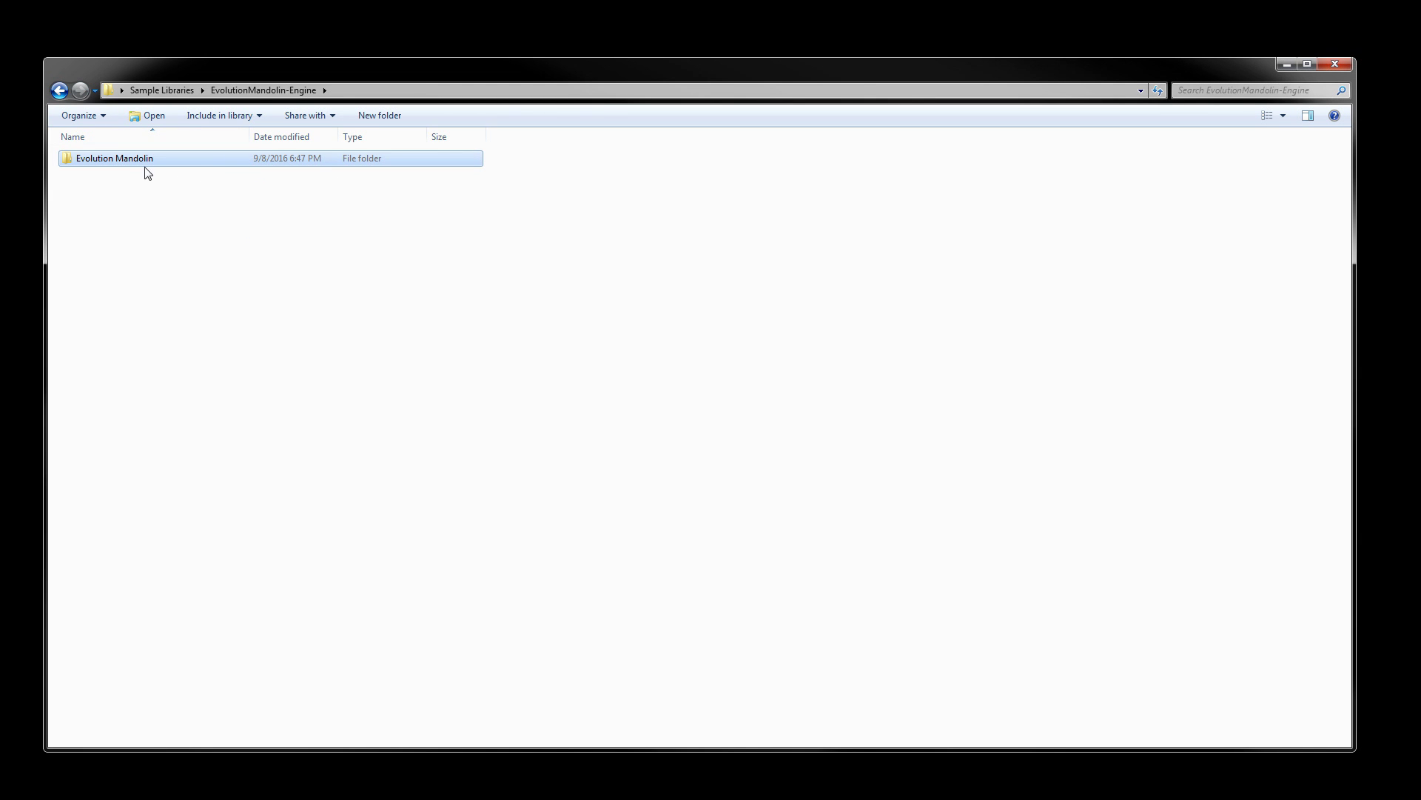
pyautogui.click(170, 94)
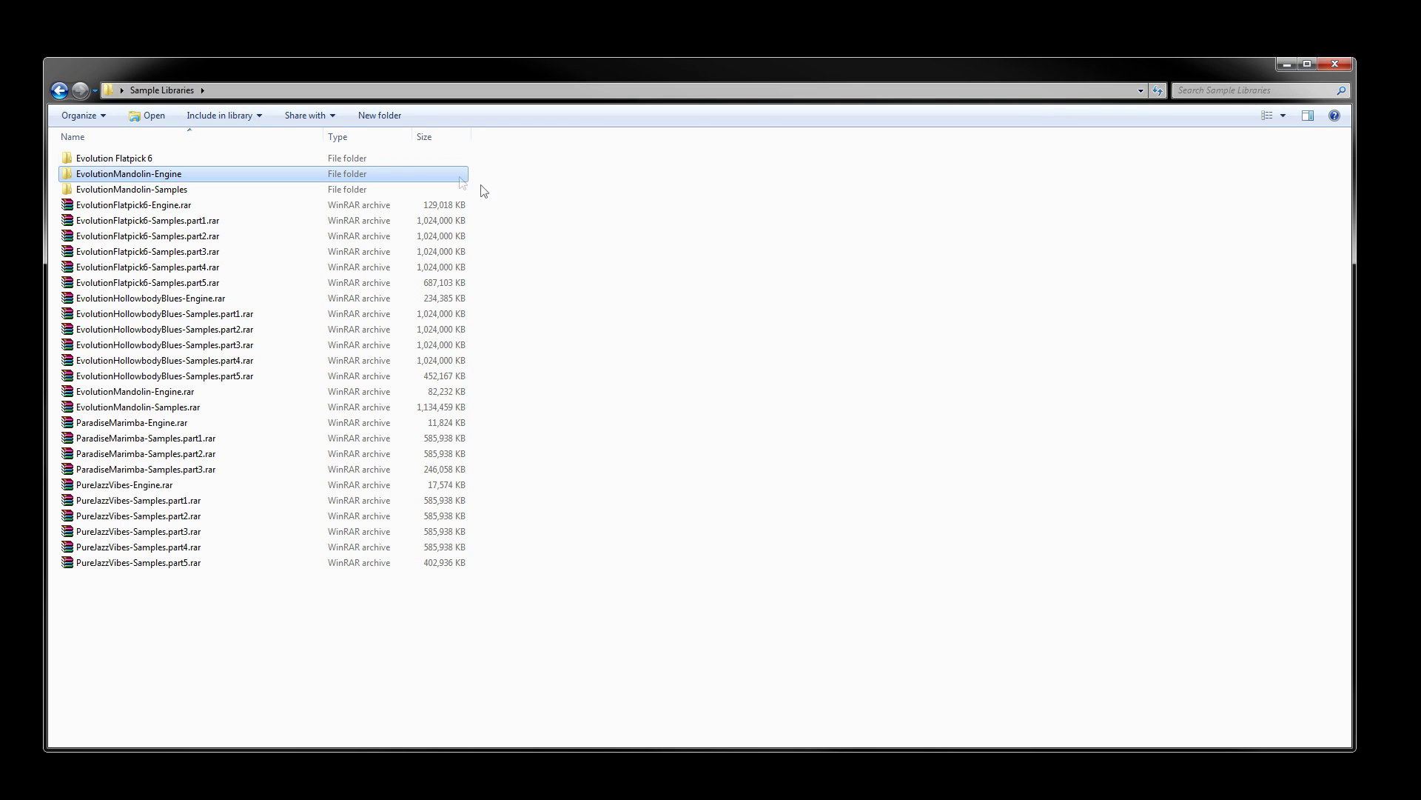
pyautogui.click(585, 224)
pyautogui.hotkey('ctrl', 'v')
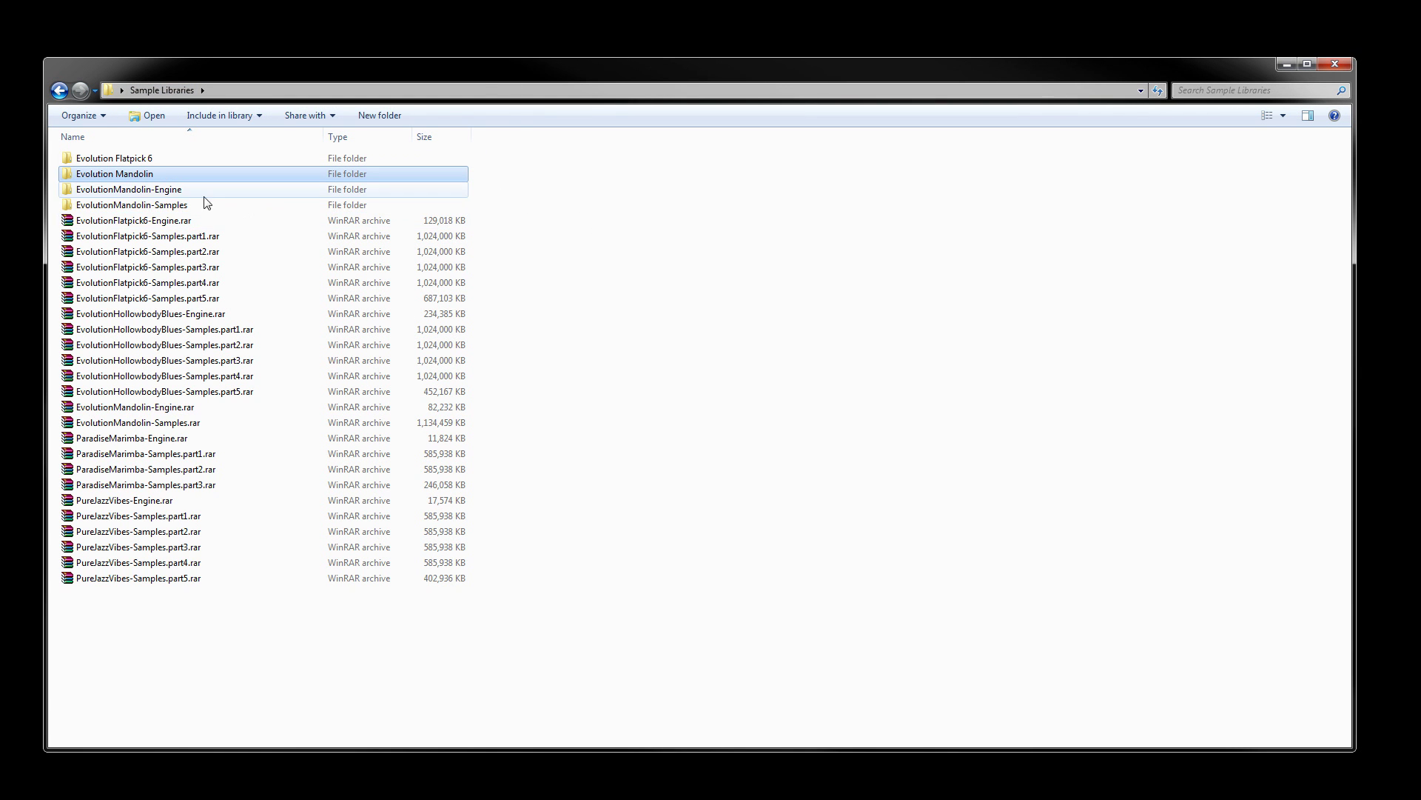
pyautogui.click(518, 230)
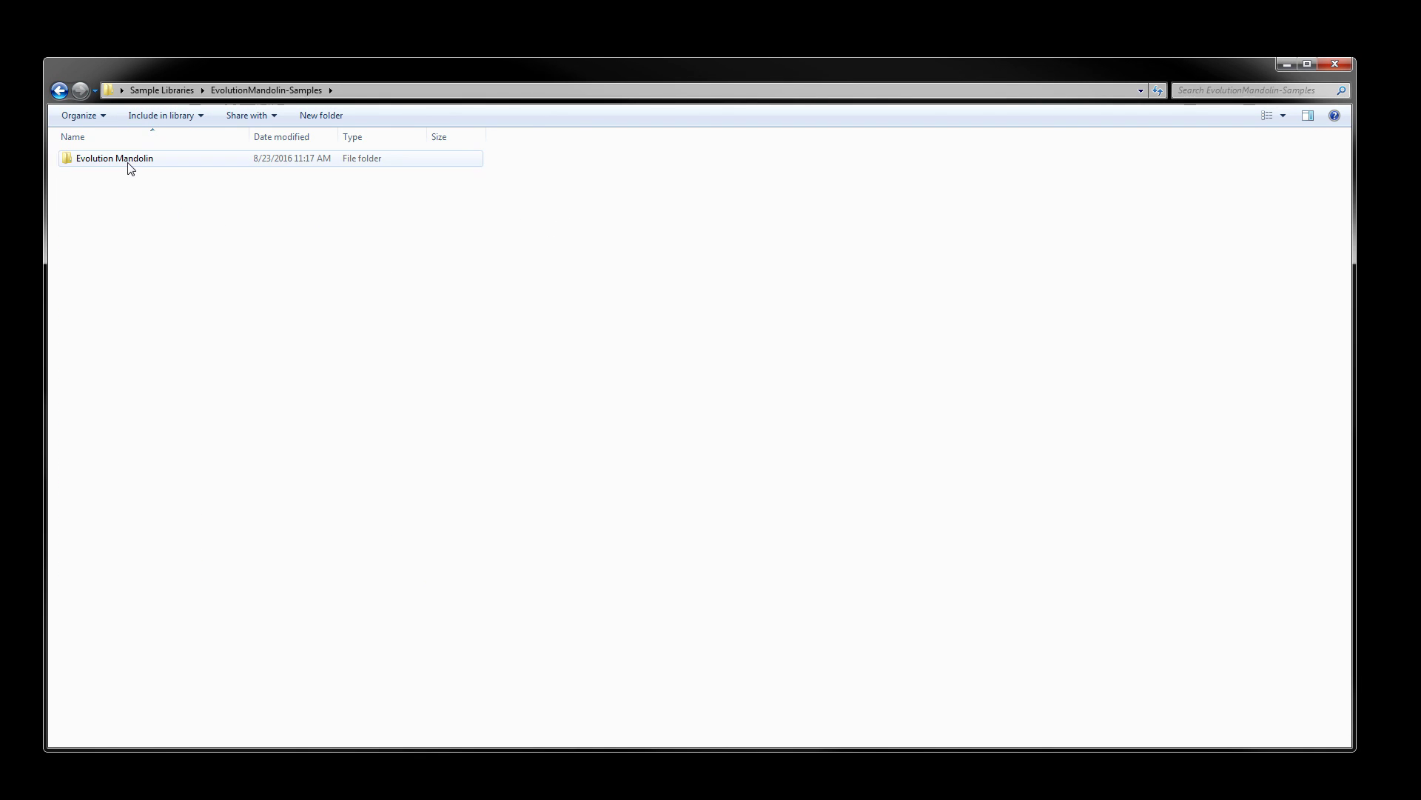
# Step: Paste the Samples folder from Evolution Mandolin inside EvolutionMandolin-Samples into the Evolution Mandolin folder in Sample Libraries
pyautogui.doubleClick(115, 161)
pyautogui.moveTo(229, 199); pyautogui.dragTo(148, 152)
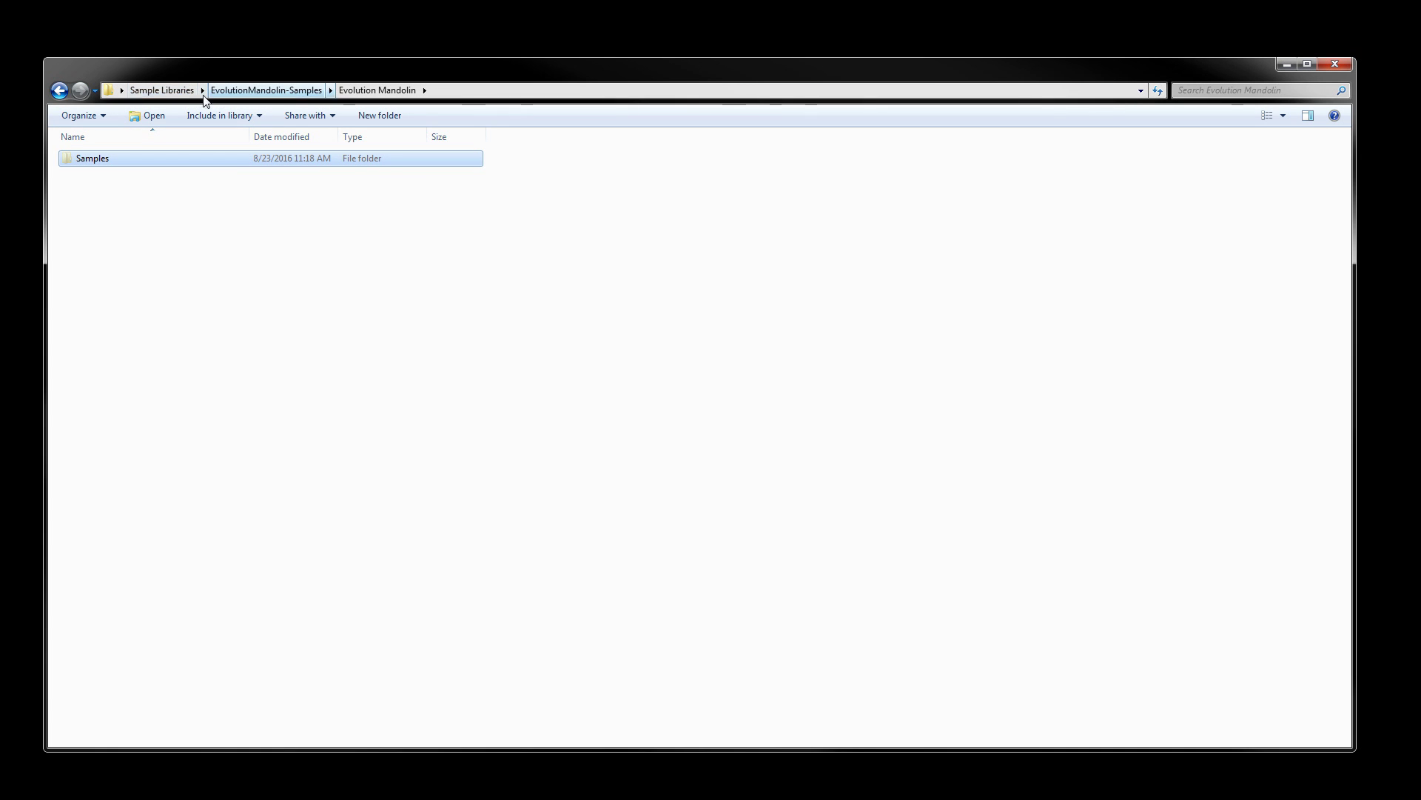
pyautogui.click(176, 90)
pyautogui.doubleClick(162, 178)
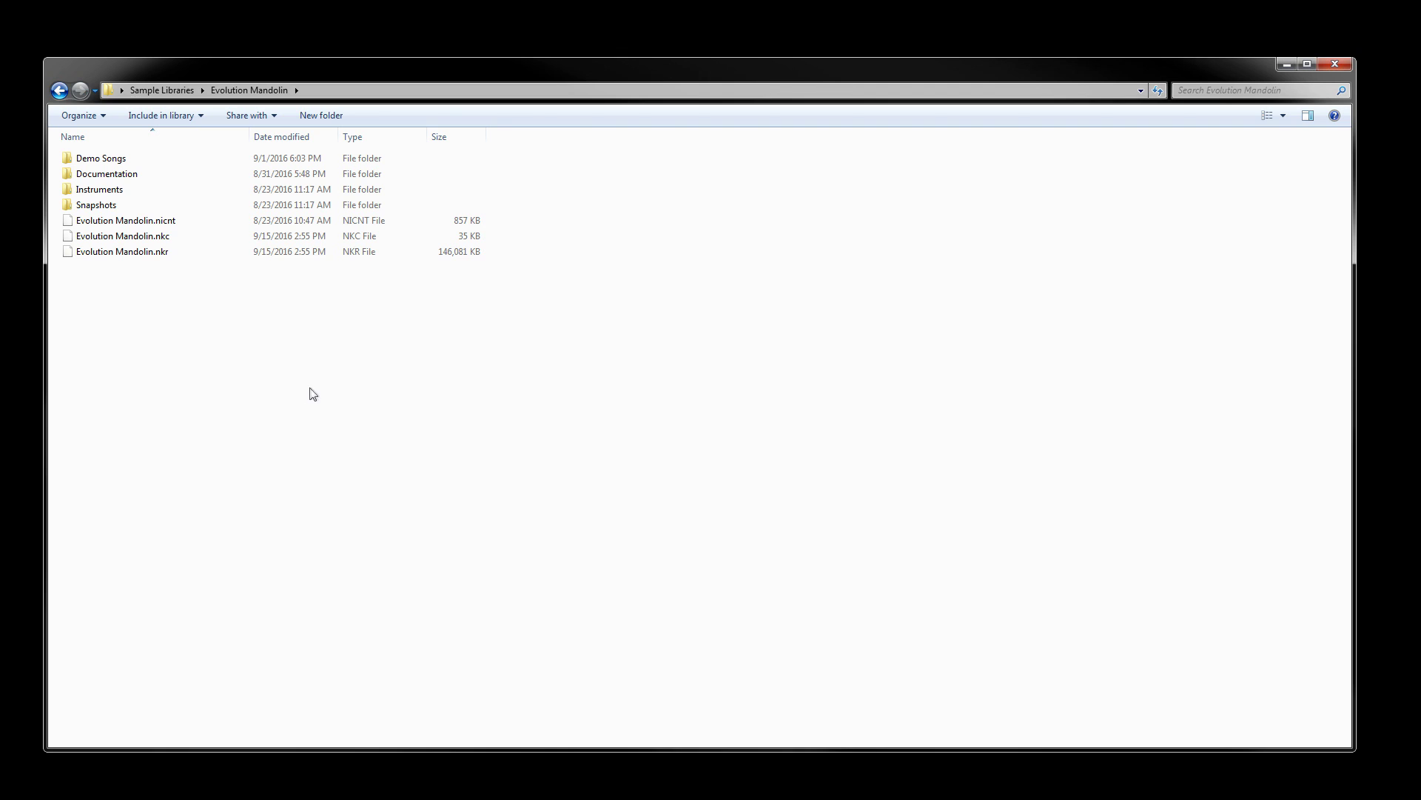
pyautogui.hotkey('ctrl', 'v')
pyautogui.click(323, 329)
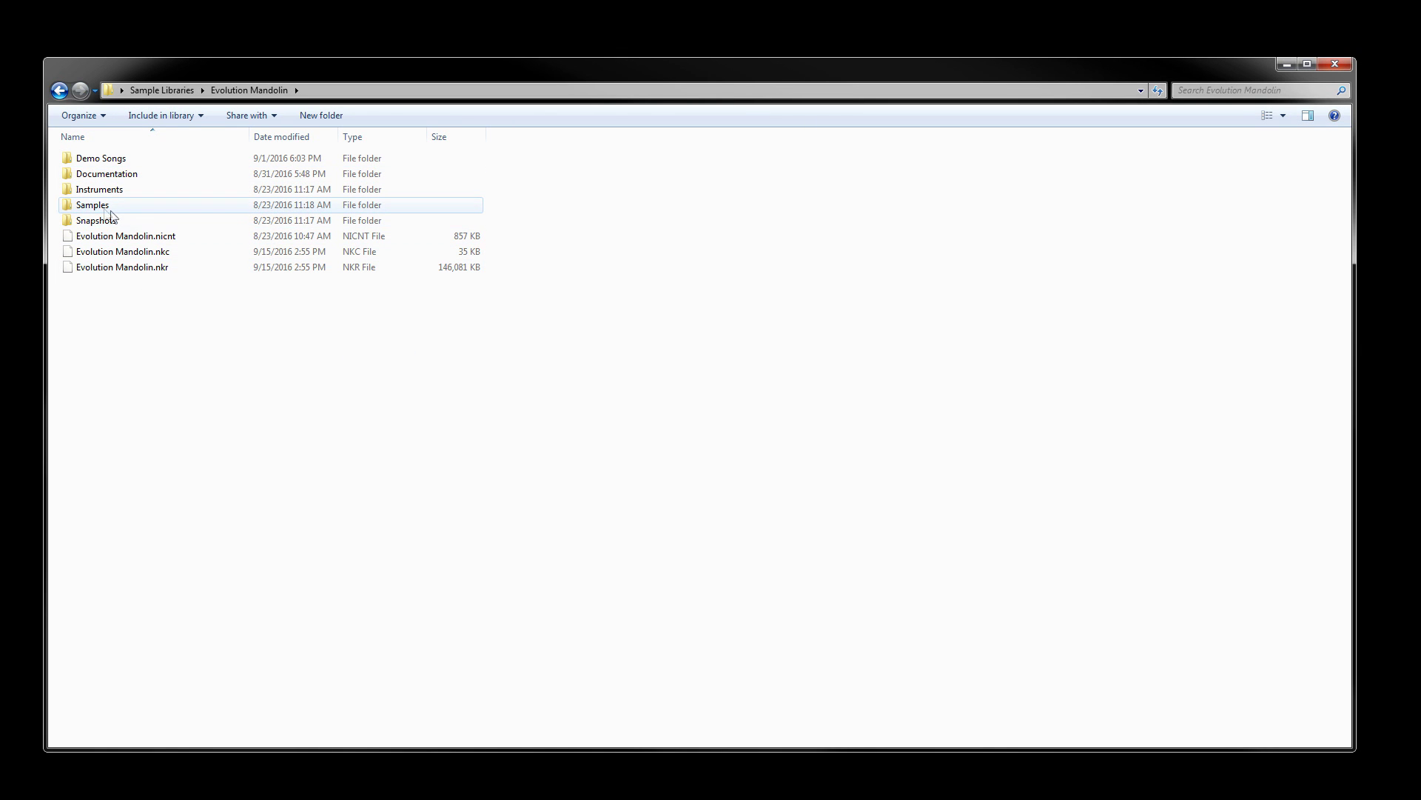
# Step: Check the combined Evolution Mandolin folder and its Instruments subfolder, and return to Sample Libraries
pyautogui.moveTo(88, 211)
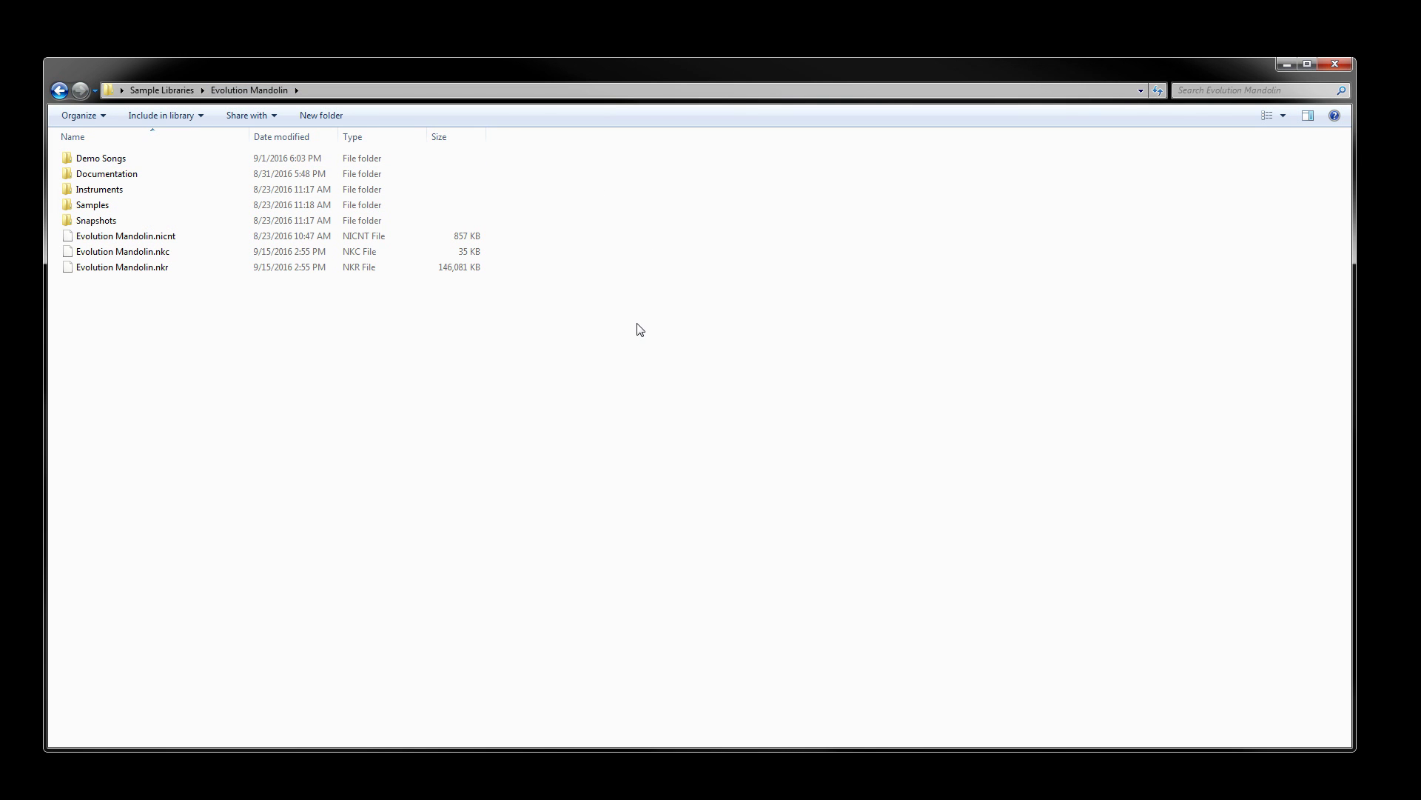
pyautogui.doubleClick(111, 189)
pyautogui.click(249, 89)
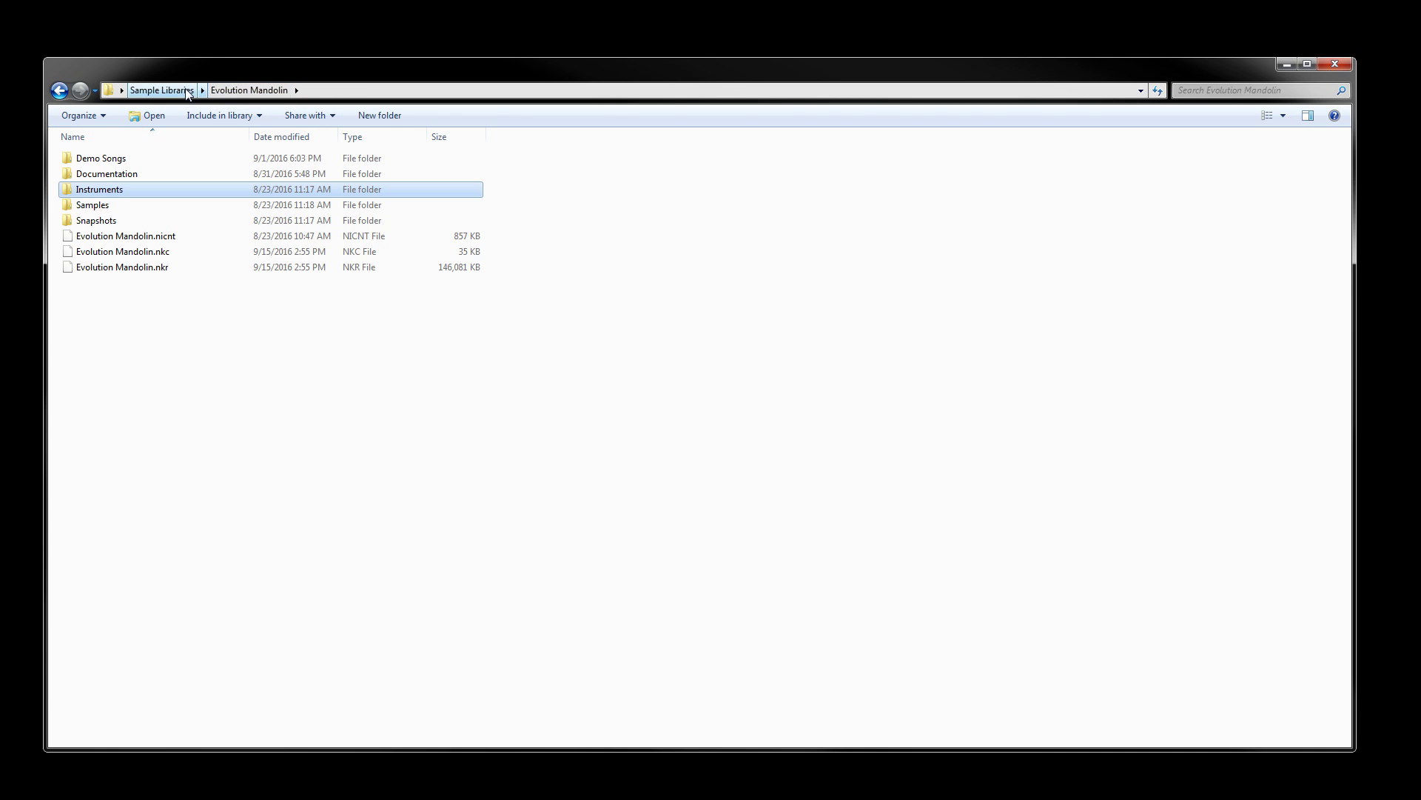
pyautogui.click(182, 89)
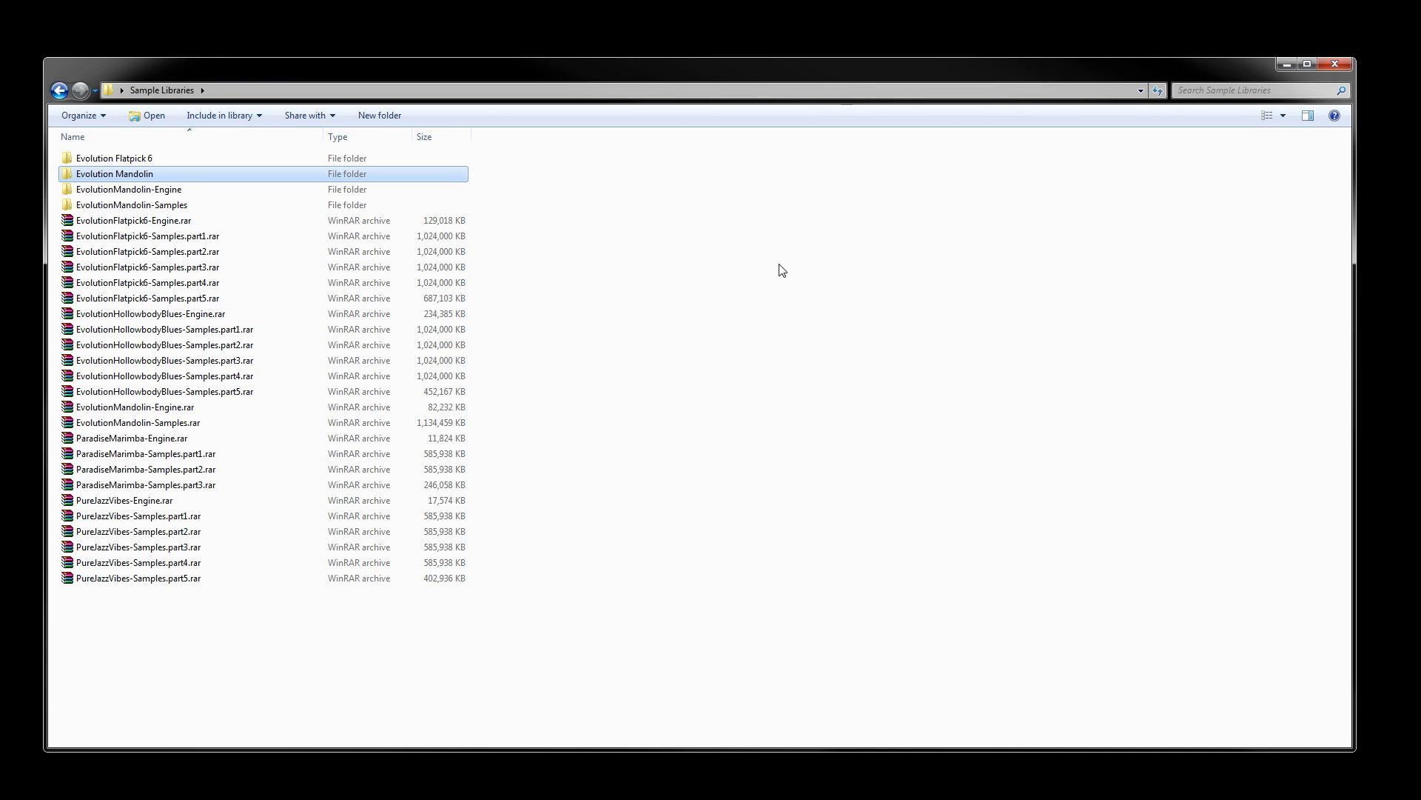
pyautogui.click(525, 198)
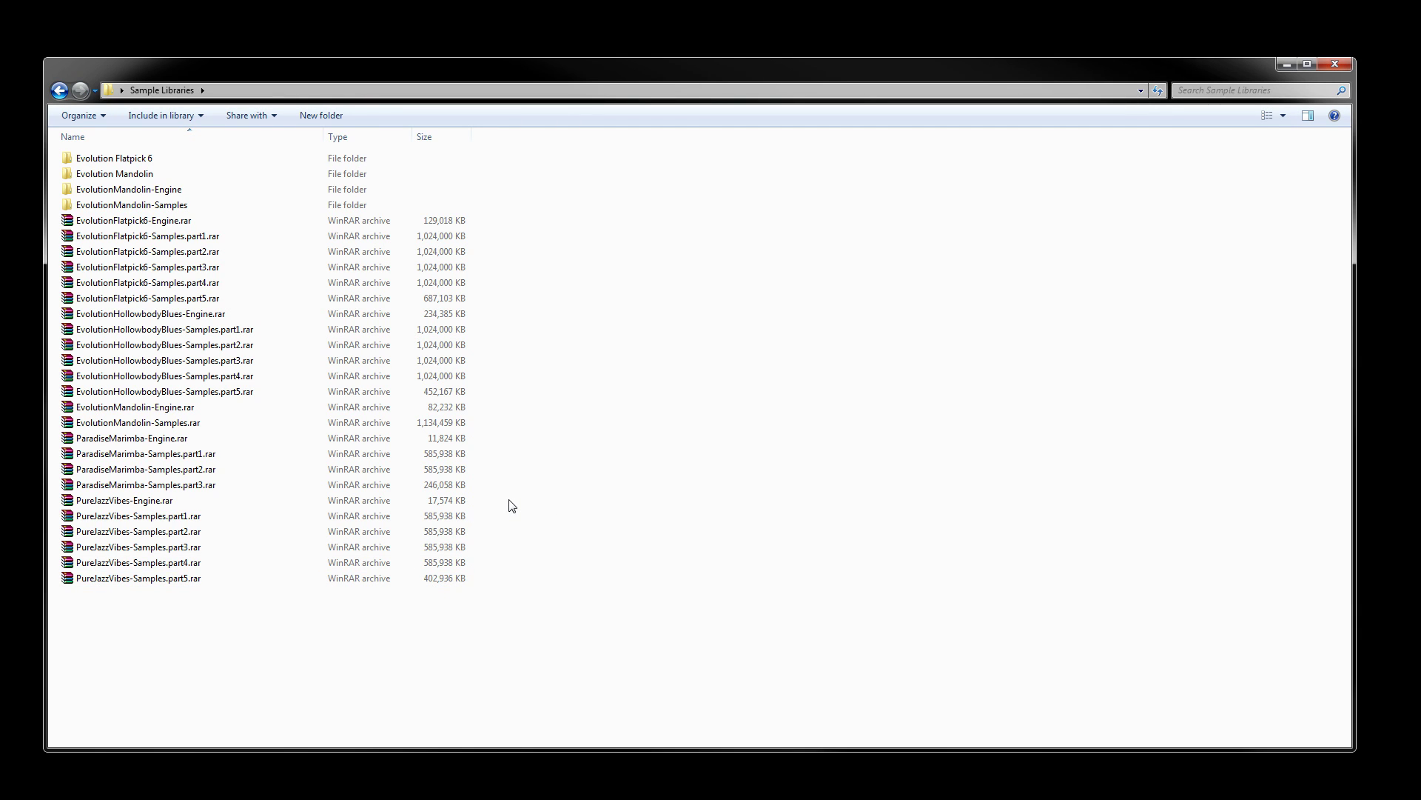
# Step: Extract the Engine and Samples.part1 archives of PureJazzVibes, ParadiseMarimba and EvolutionHollowbodyBlues together directly into Sample Libraries
pyautogui.moveTo(510, 506); pyautogui.dragTo(370, 517)
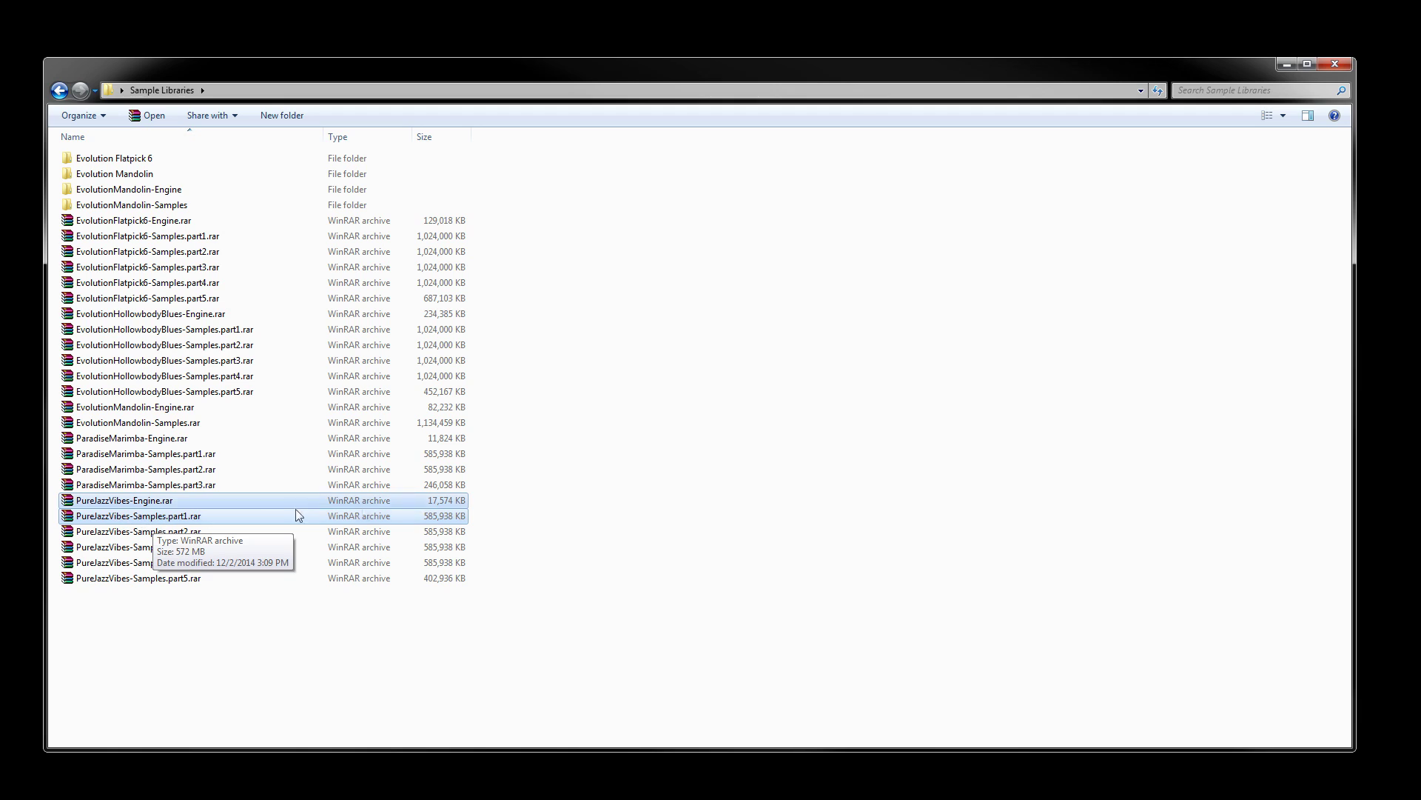
pyautogui.moveTo(484, 453); pyautogui.dragTo(419, 444)
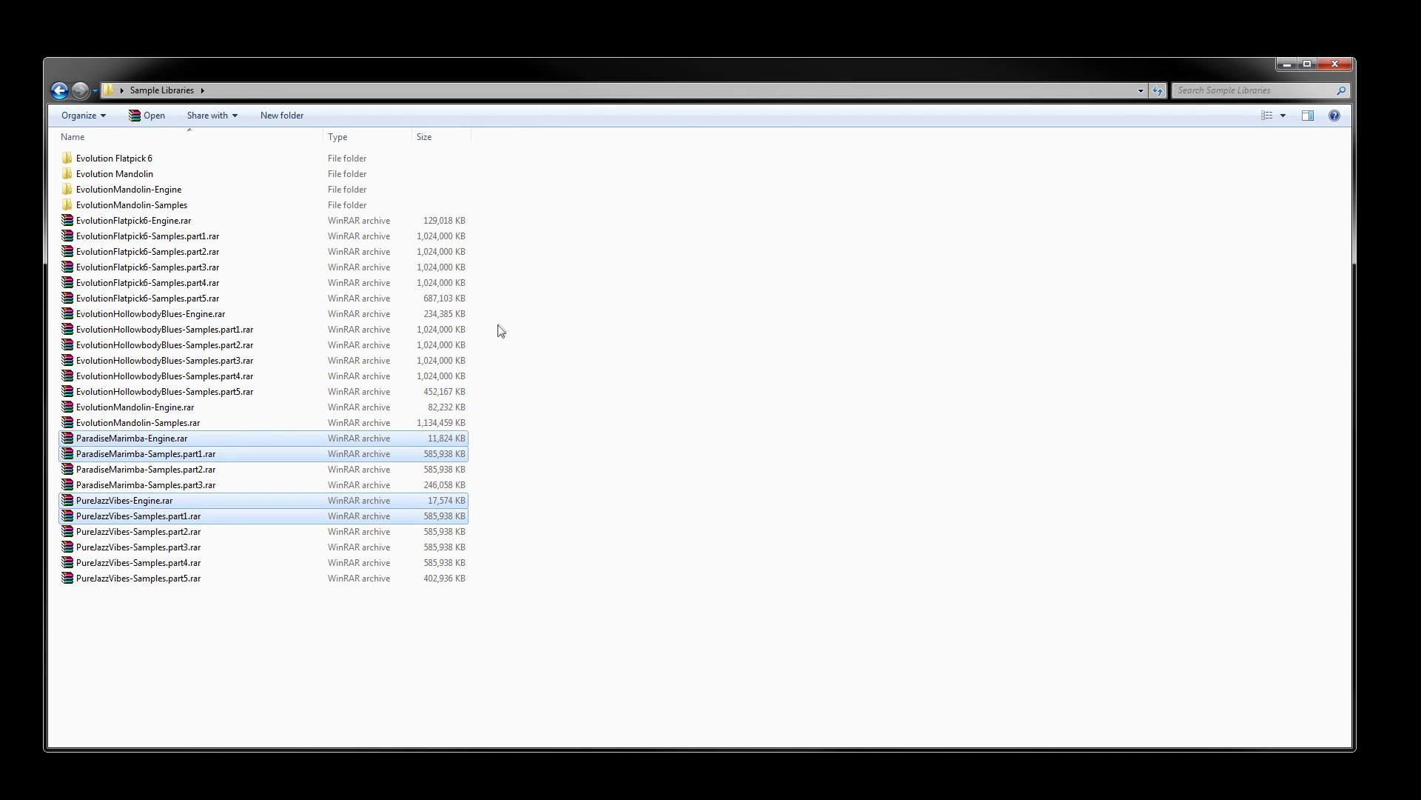
pyautogui.moveTo(501, 328); pyautogui.dragTo(170, 323)
pyautogui.rightClick(333, 318)
pyautogui.click(288, 425)
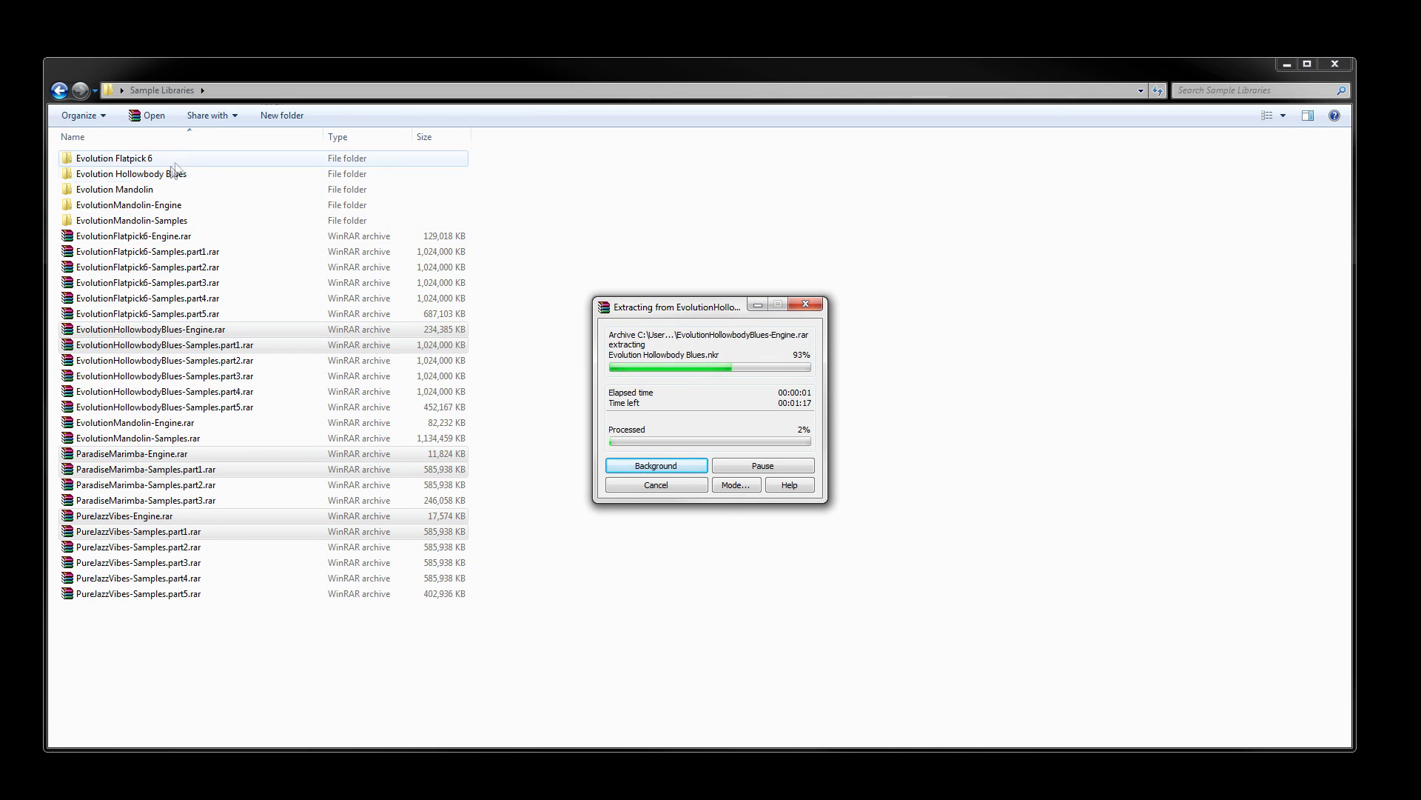